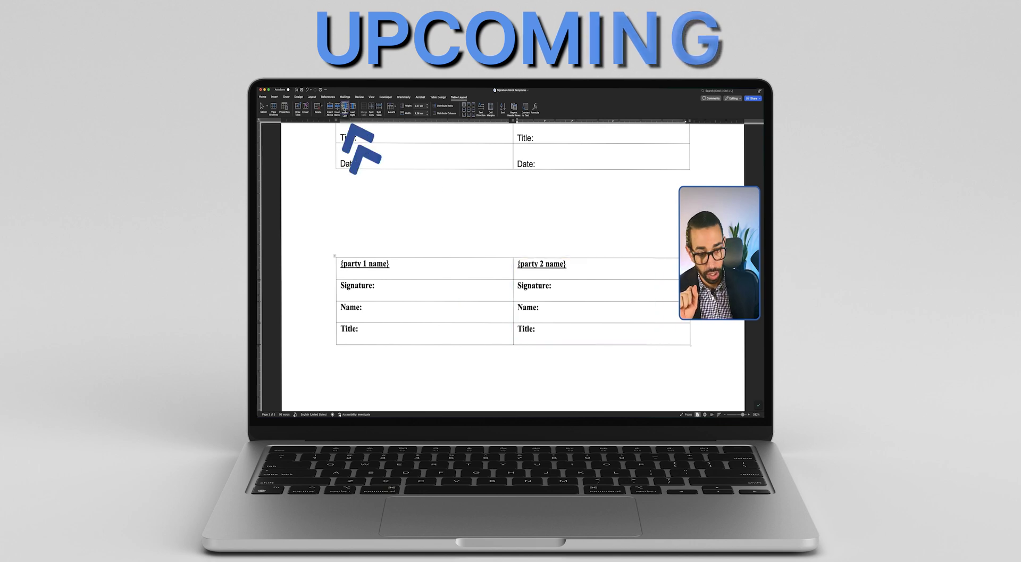
- Paste the borderless Name/Title/Date signature block below the MODERN signature table
right_click(411, 273)
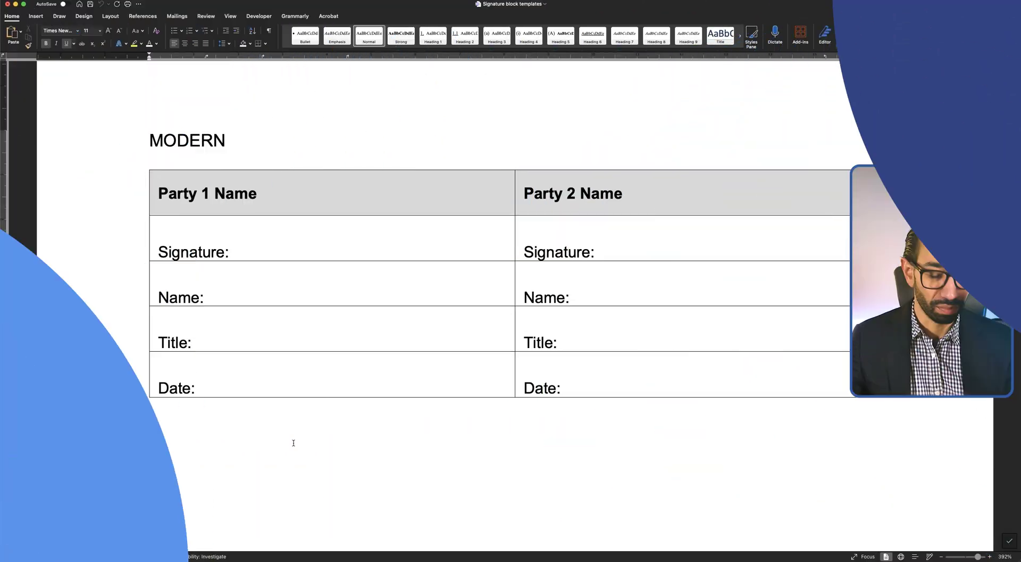
scroll(309, 346, down, 3)
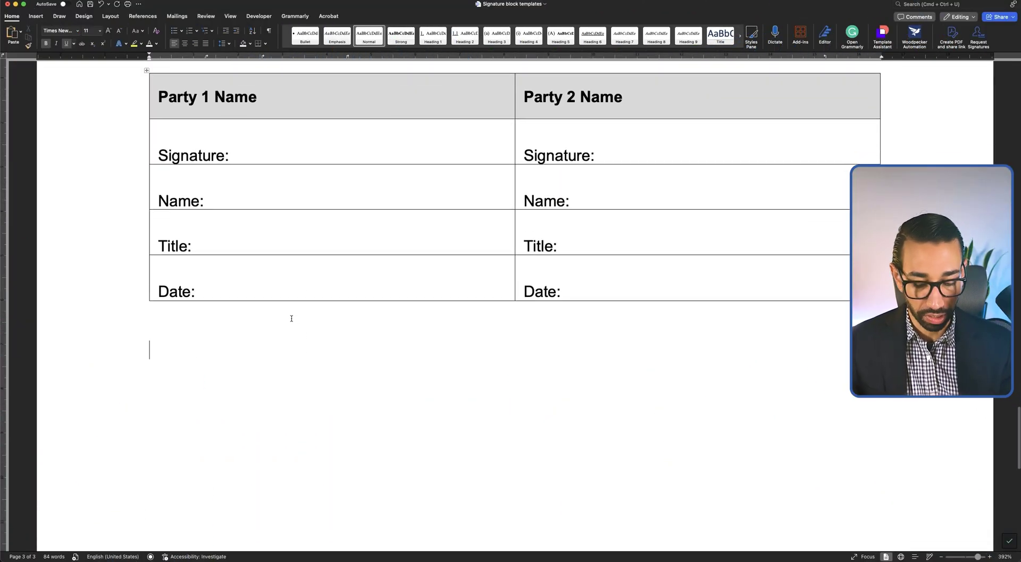
text(Name: ________________	Name: ________________ Title: ________________	Title: ________________ Date: ________________	Date: ________________)
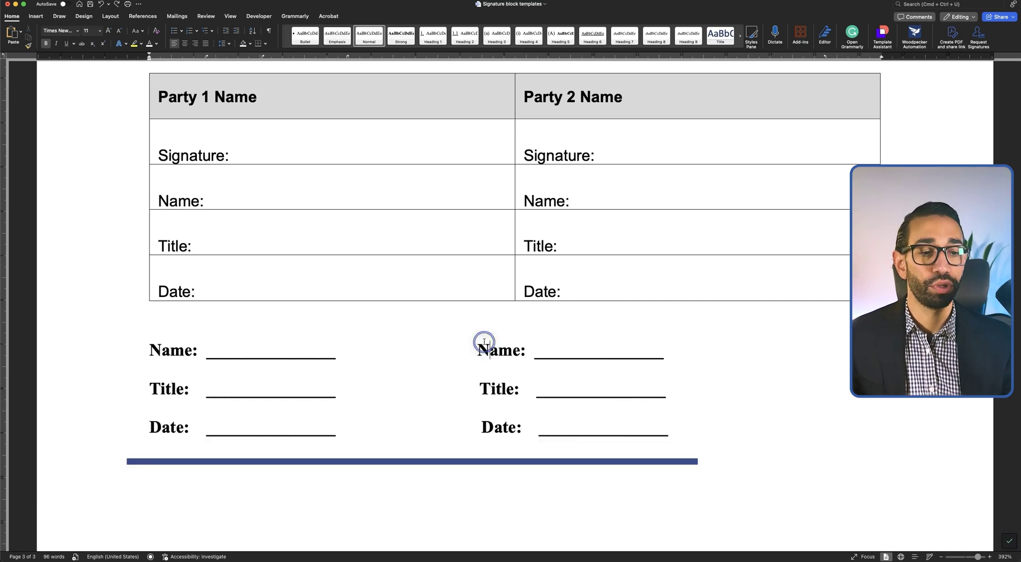
click(240, 328)
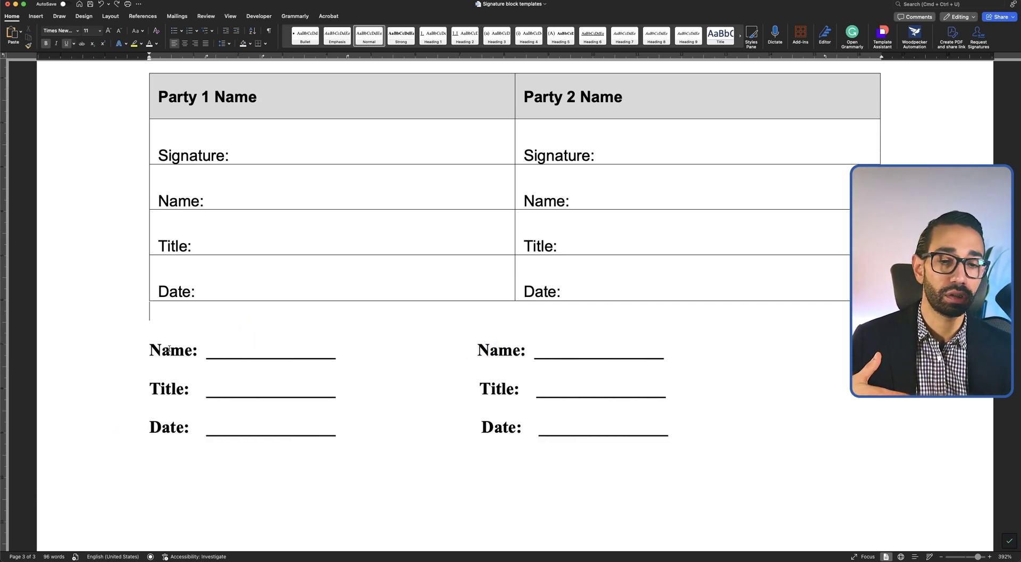
- Push the signature block down with a blank line, then select its Name, Title and Date rows
mouse_move(158, 347)
mouse_down()
mouse_move(538, 447)
mouse_move(657, 430)
mouse_up()
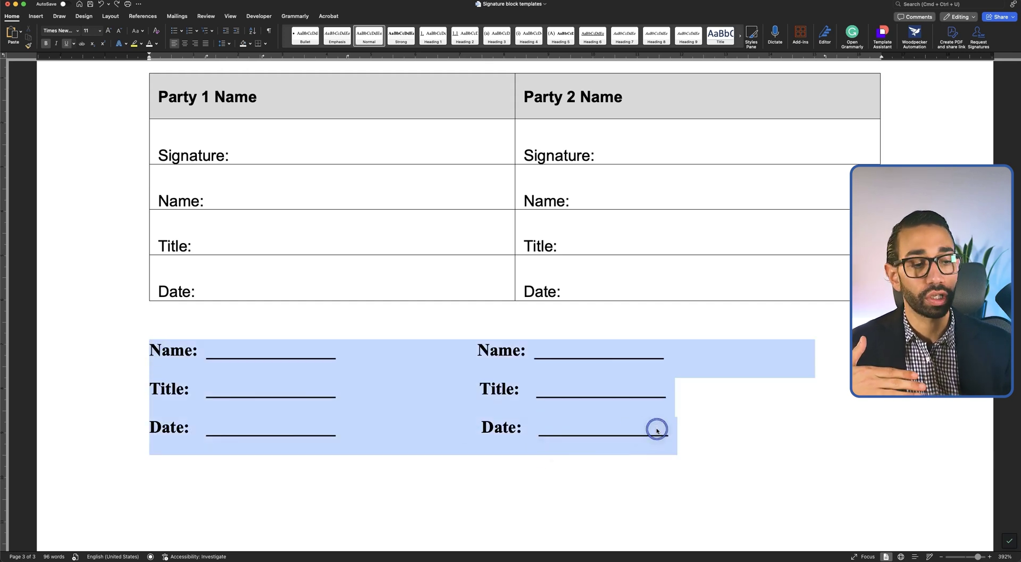
scroll(527, 392, down, 4)
click(424, 284)
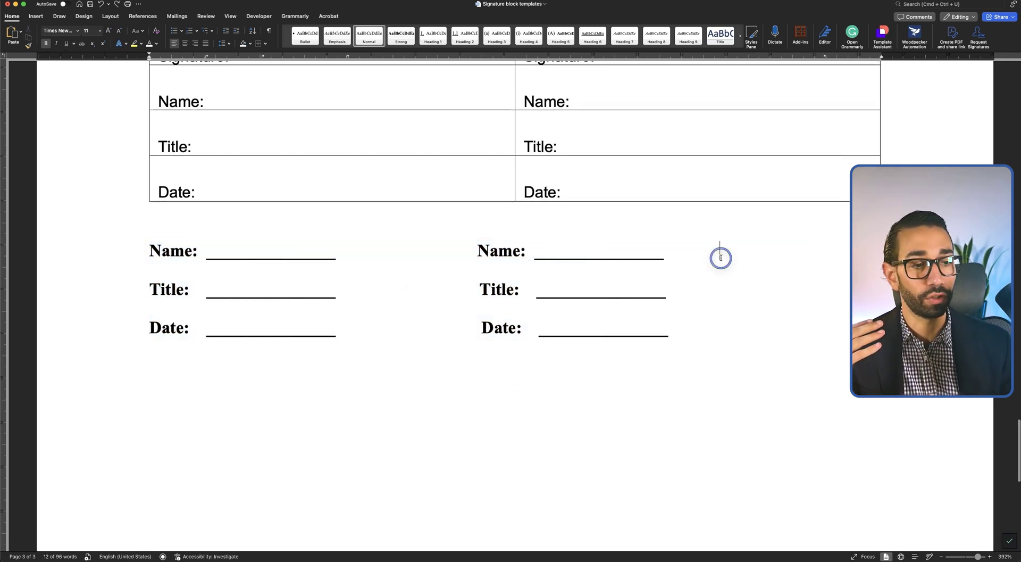
key(Return)
key(Return)
key(Return)
mouse_move(151, 123)
mouse_down()
mouse_move(457, 287)
mouse_move(713, 500)
mouse_up()
scroll(550, 428, up, 3)
click(283, 294)
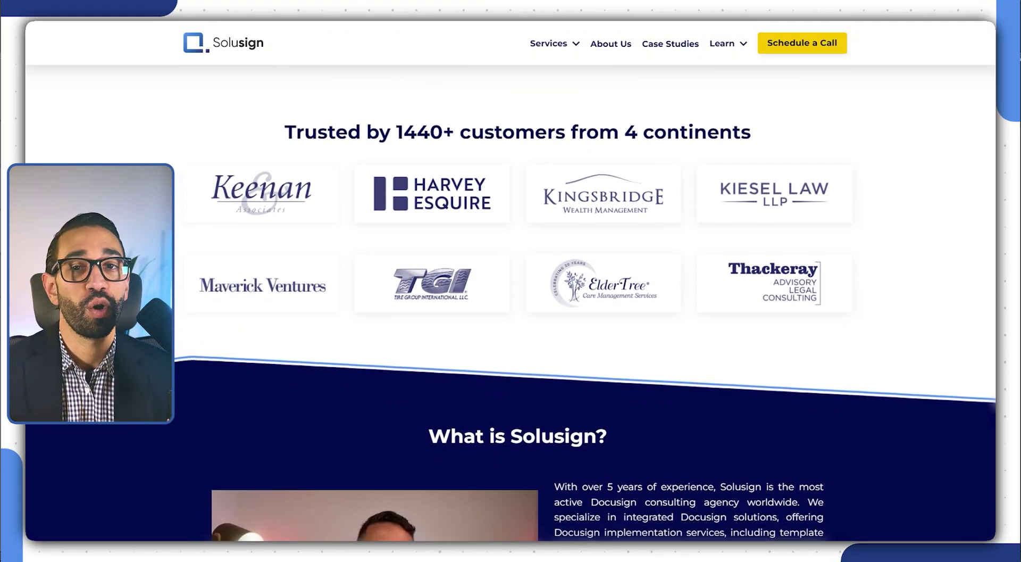
- From the Solusign homepage, book a Docusign Development call via Schedule a Call
scroll(510, 302, down, 7)
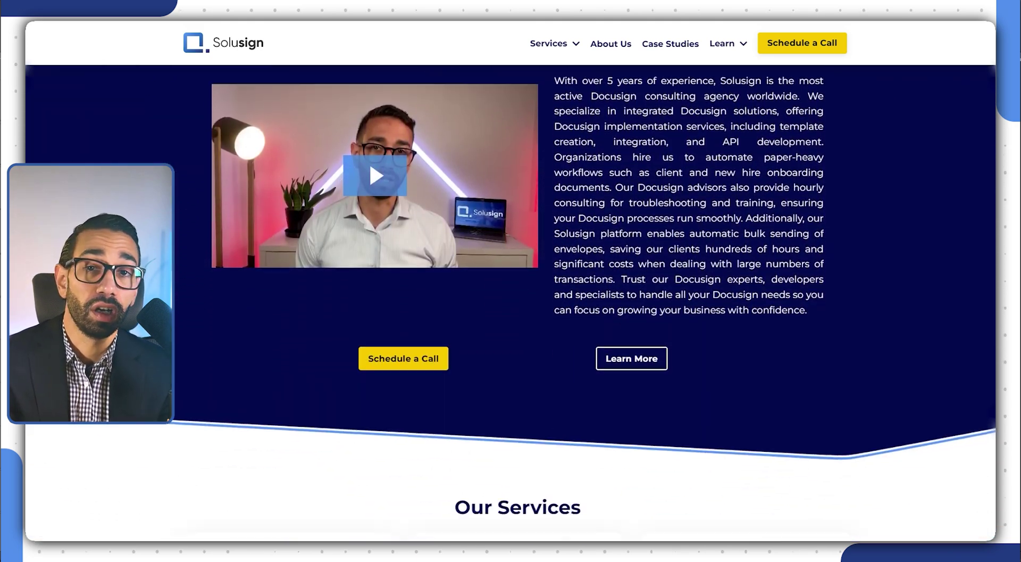
scroll(511, 302, down, 6)
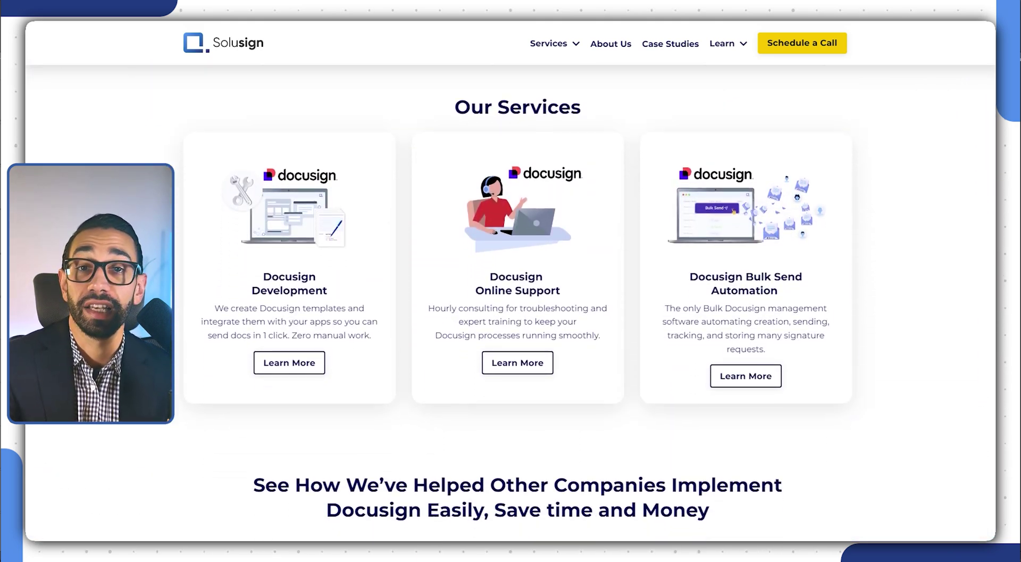
scroll(511, 302, down, 6)
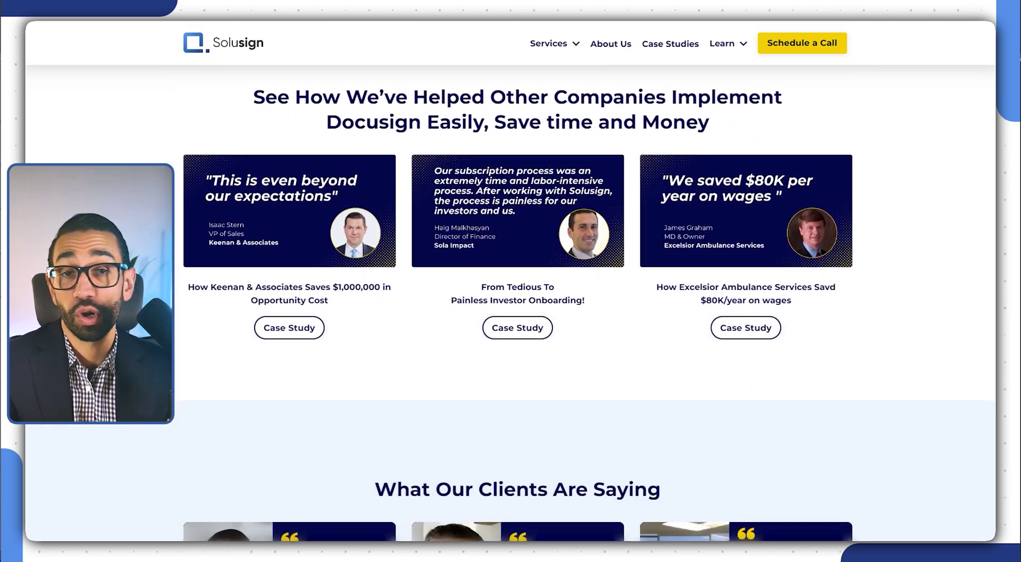
scroll(511, 303, down, 4)
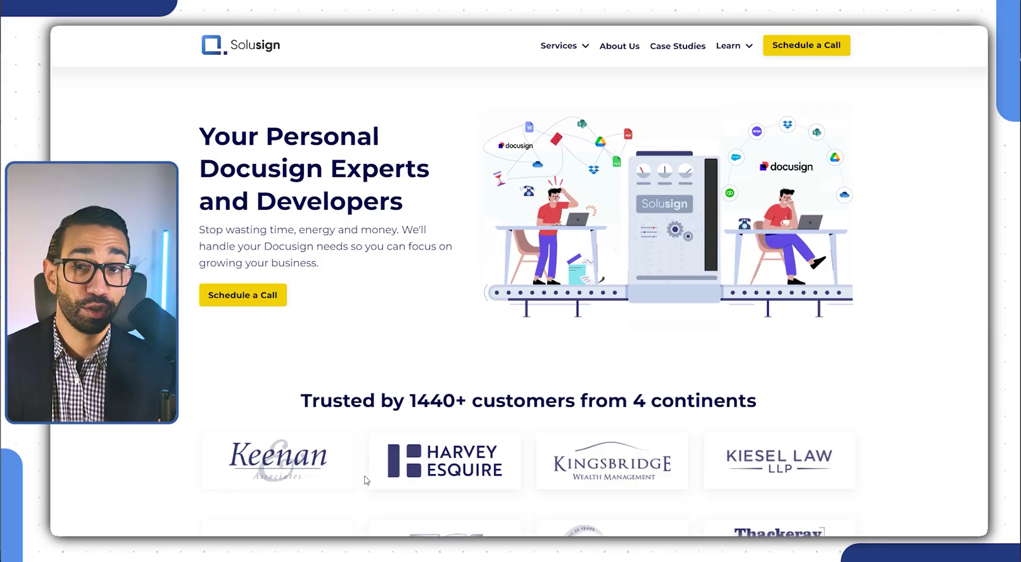
click(253, 301)
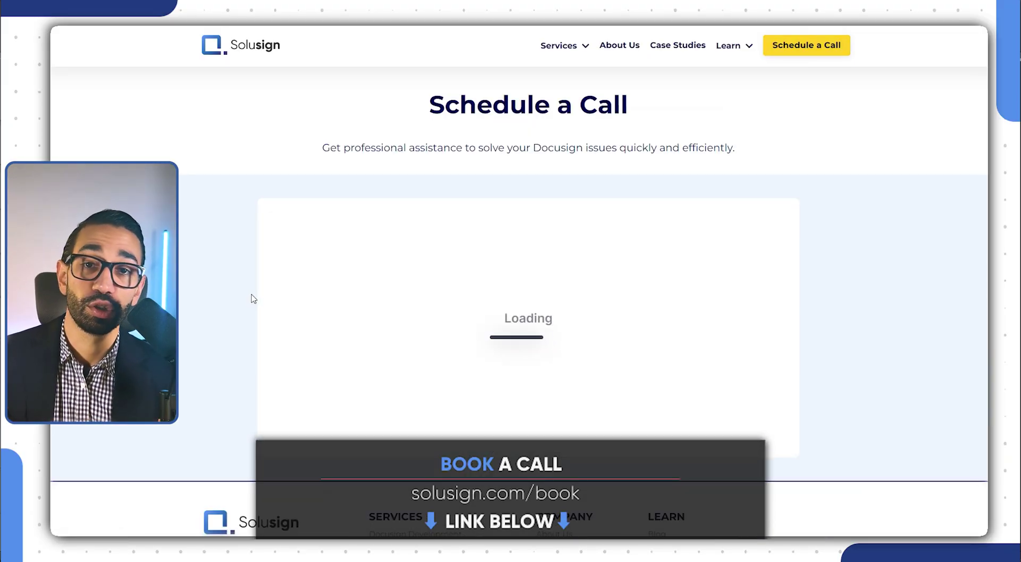
click(396, 347)
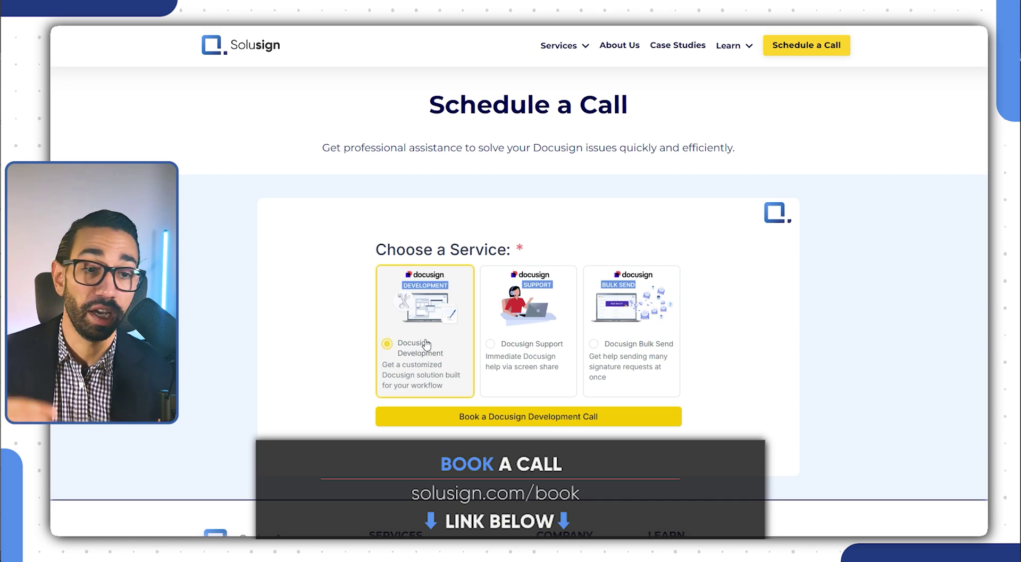
click(521, 424)
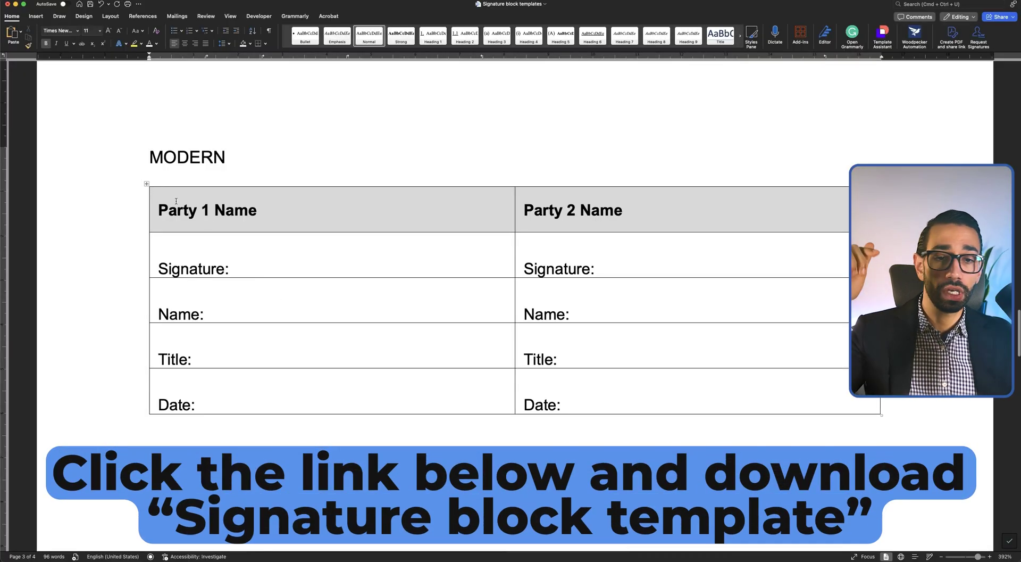
click(335, 208)
scroll(336, 209, up, 1)
scroll(335, 208, up, 1)
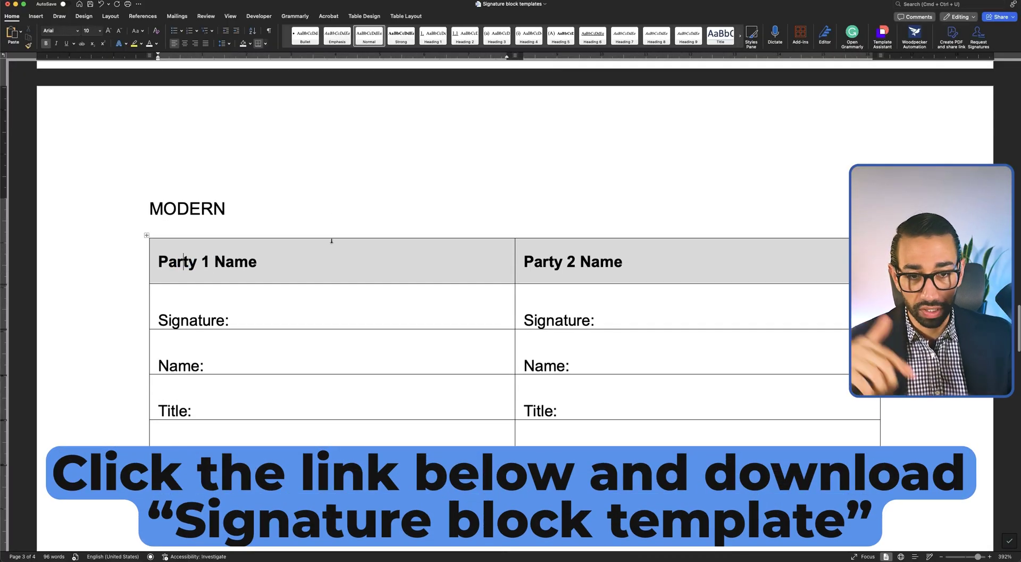
scroll(333, 237, down, 5)
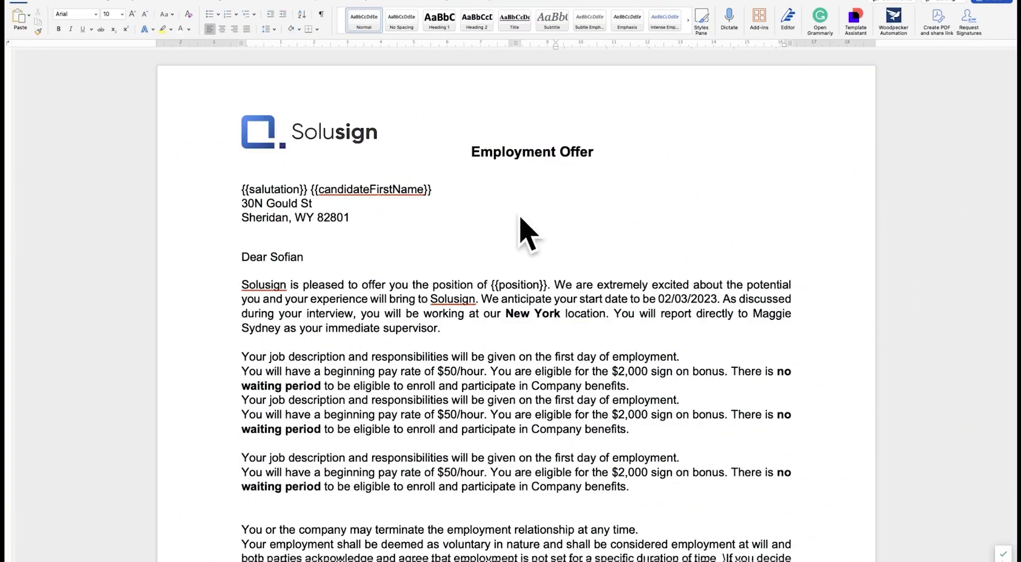
- Delete the old Employee/Employer signature table and the thisismyanchor line at the letter's end
scroll(377, 245, down, 15)
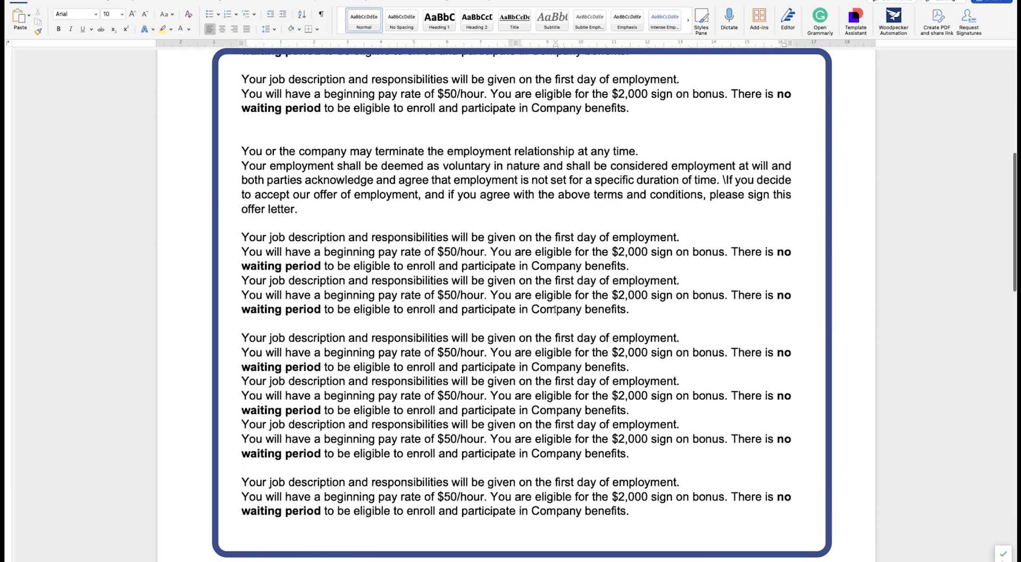
scroll(555, 309, down, 1)
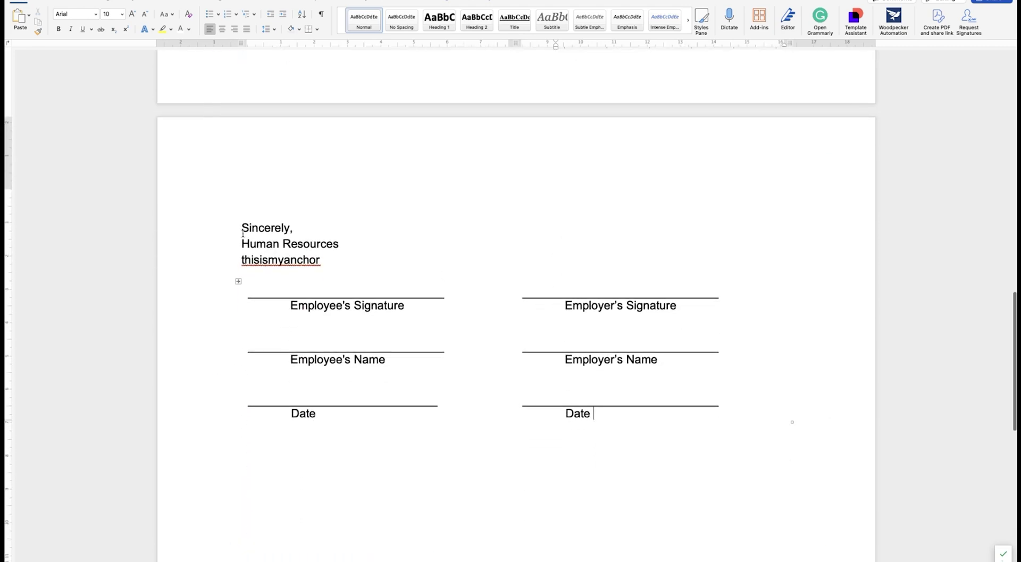
mouse_move(789, 476)
mouse_down()
mouse_move(490, 345)
mouse_move(309, 291)
mouse_up()
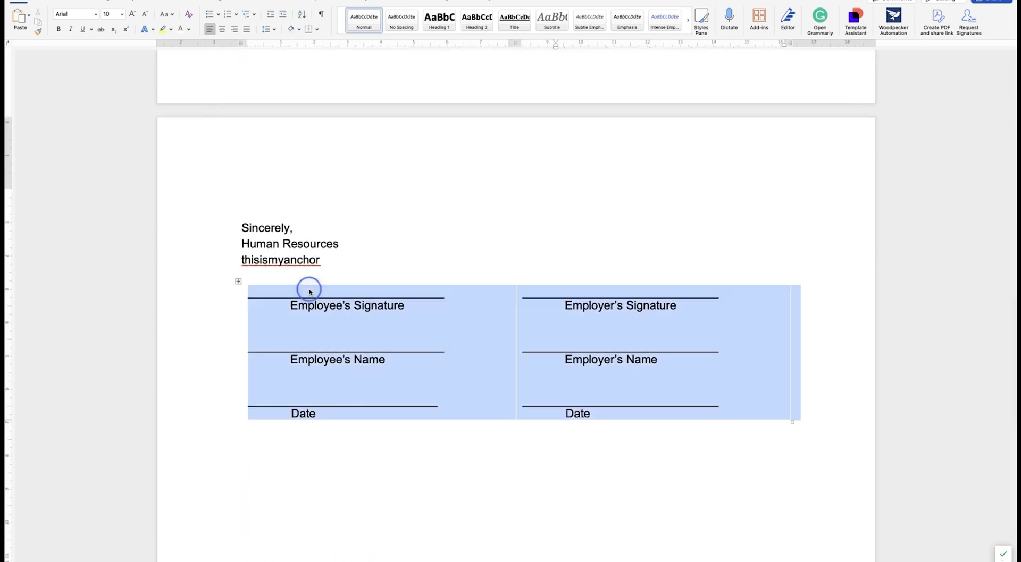
key(BackSpace)
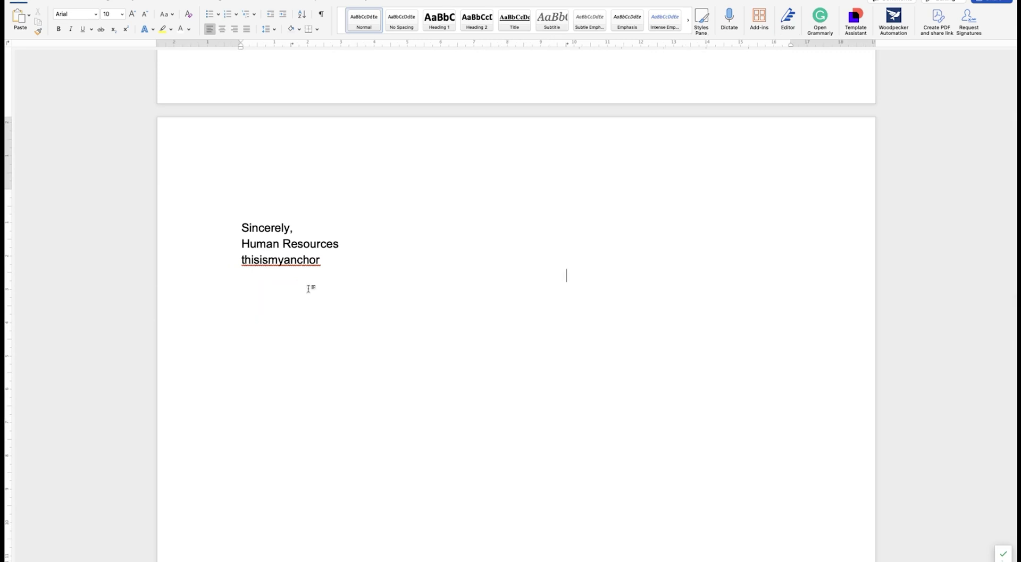
click(232, 257)
key(BackSpace)
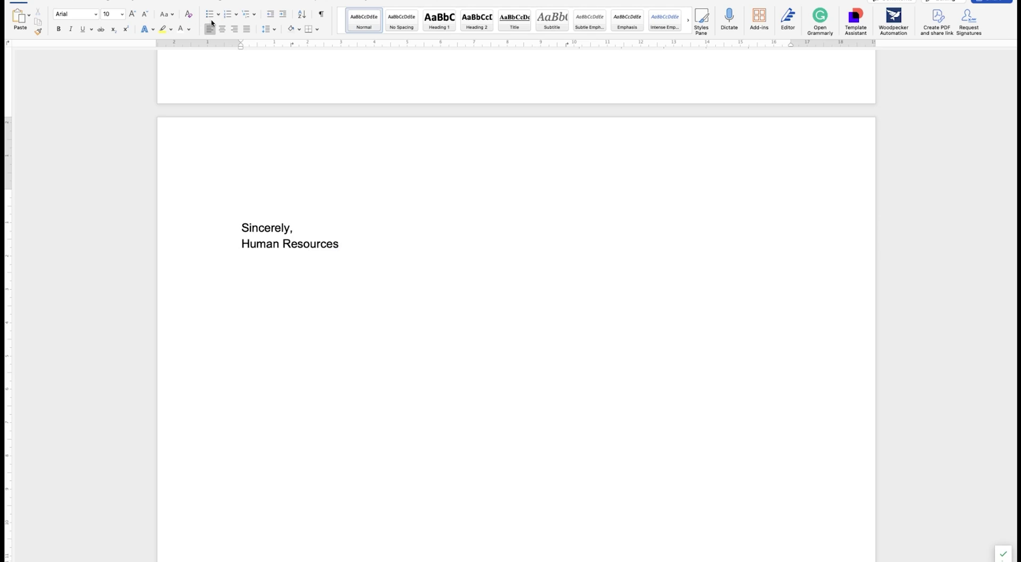
- Insert a 2-column by 5-row table using the Insert tab's Table grid
click(43, 2)
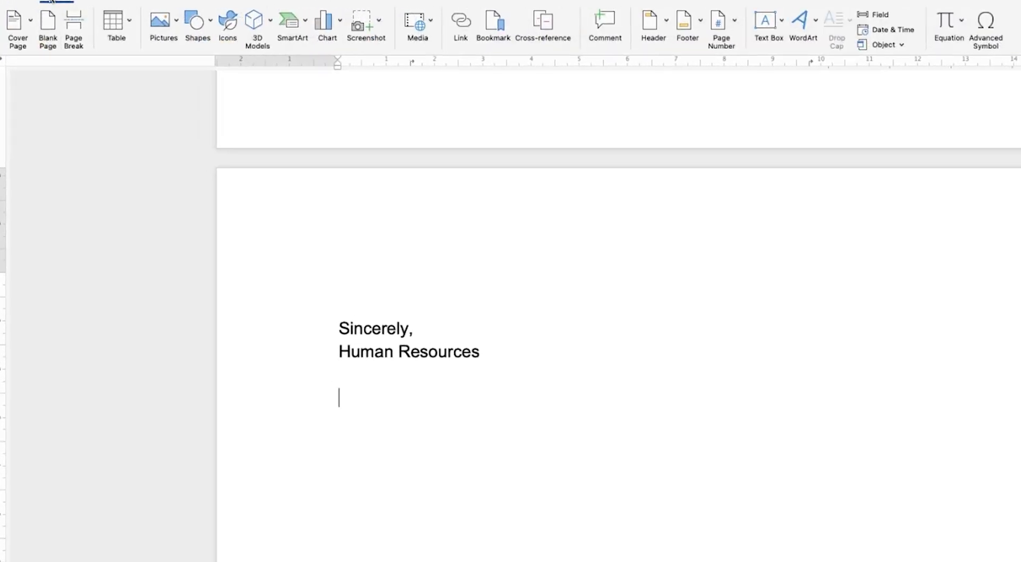
click(128, 21)
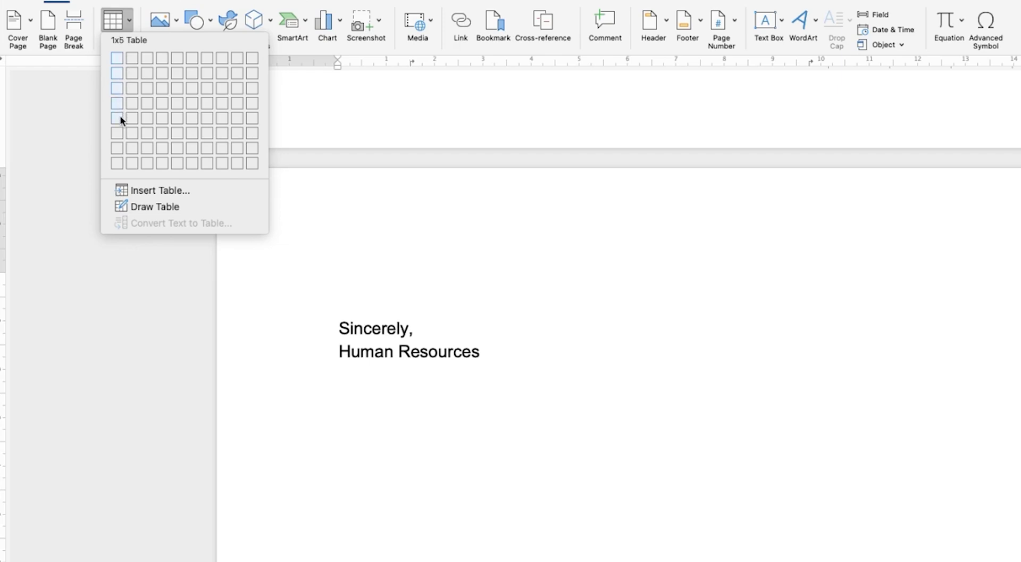
click(133, 119)
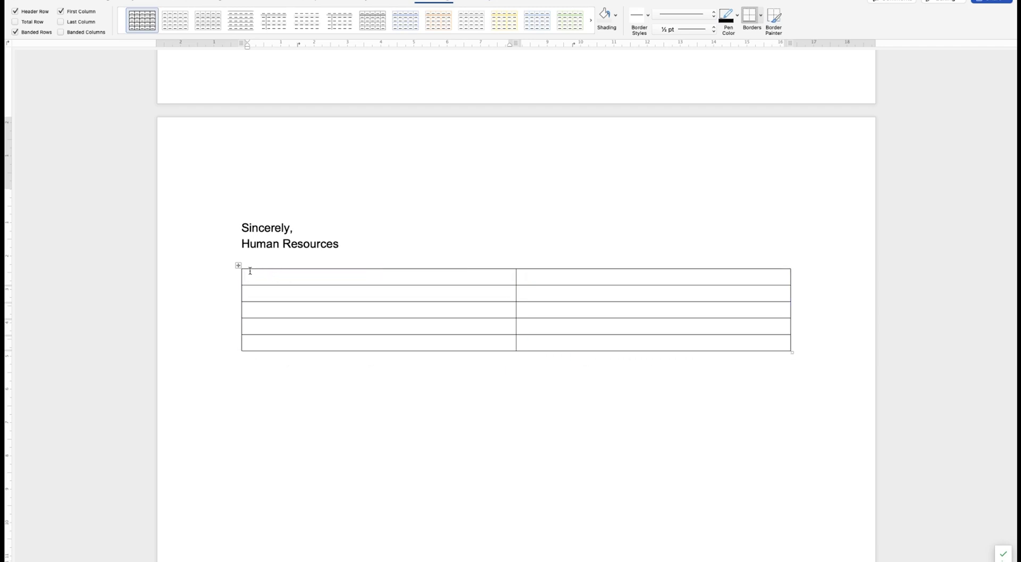
- Complete the {{Employer}} and {{Employee}} header cells in the table's first row
text(Part)
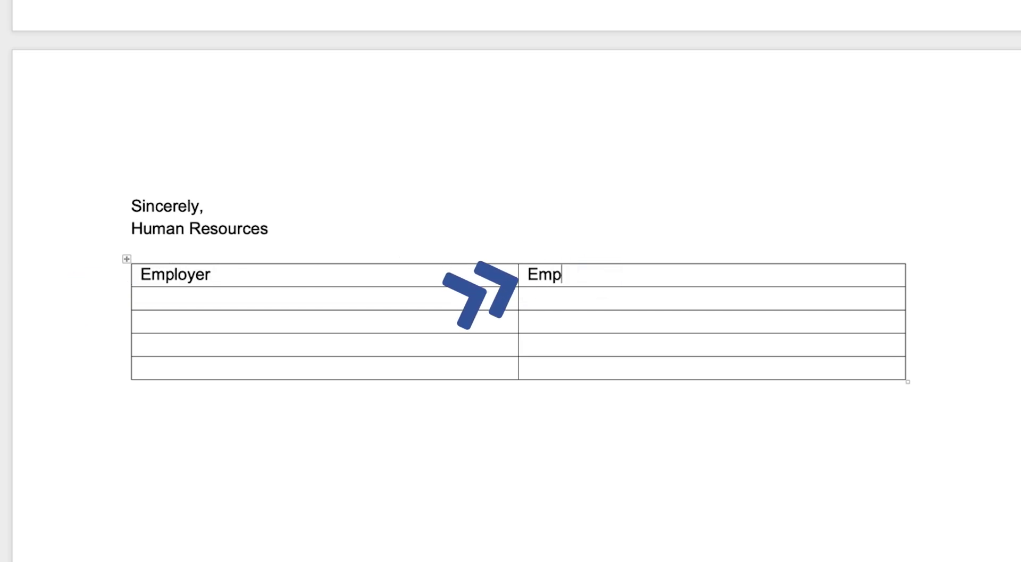
click(397, 296)
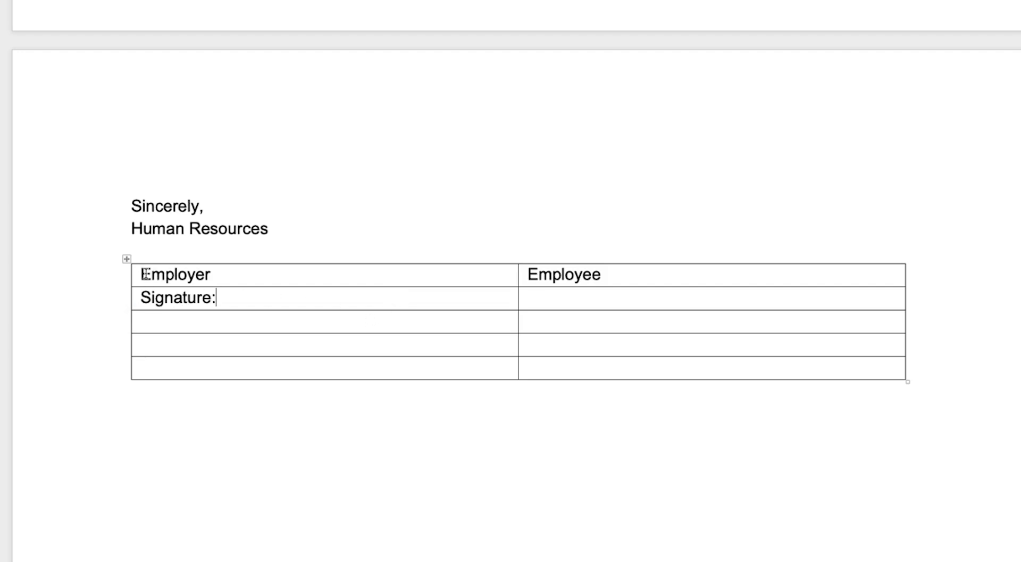
text({{)
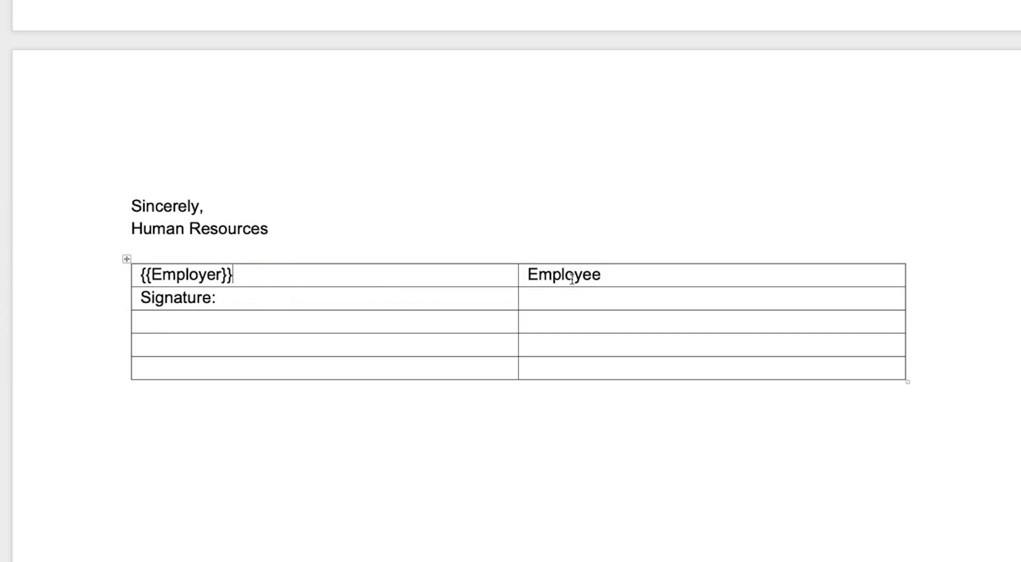
click(526, 271)
click(529, 273)
text({{)
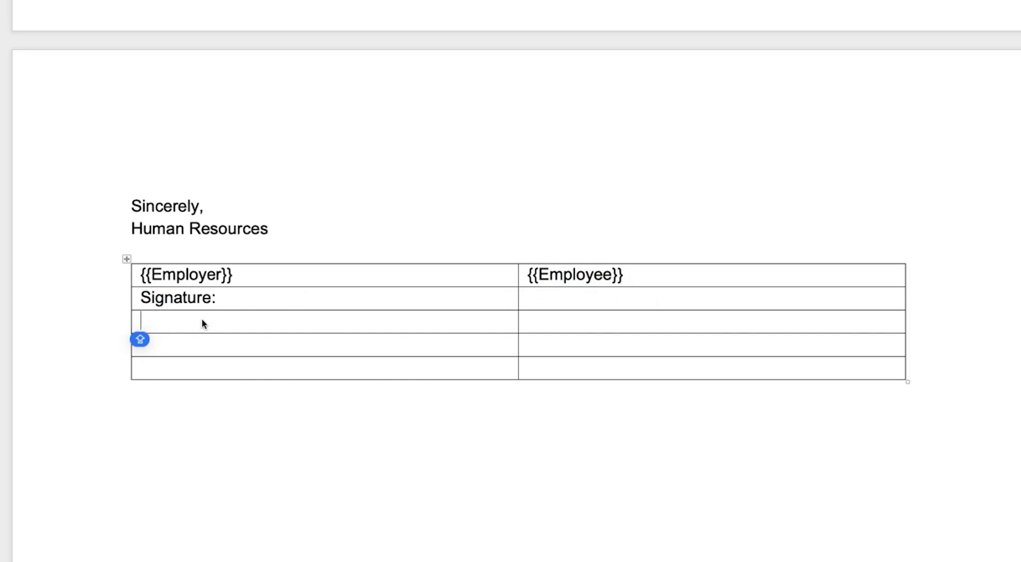
- Add the left-column labels Full Name:, Title: and Date Signed:, then copy Signature through Date Signed
text(Full Name:)
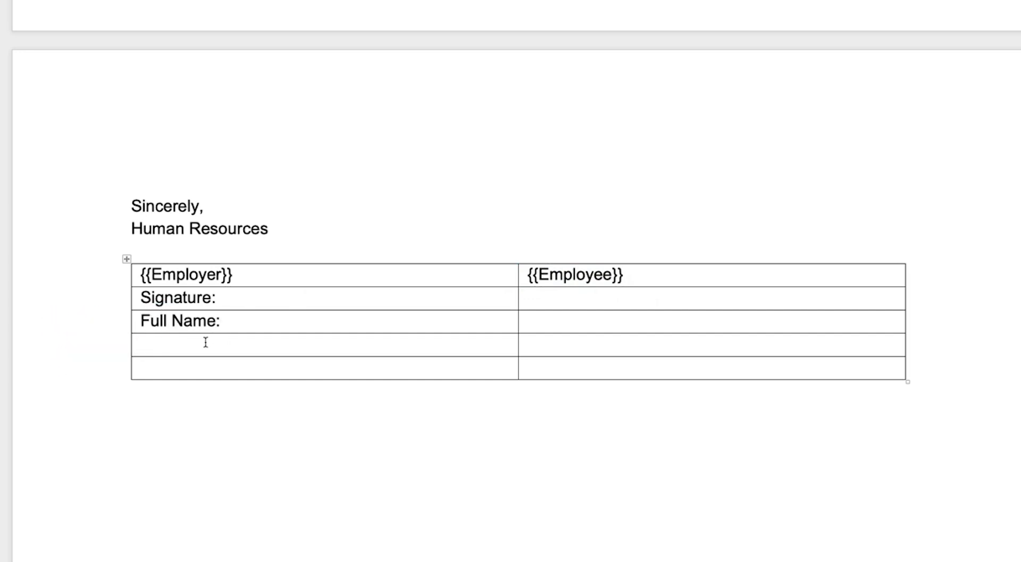
click(190, 345)
text(Title")
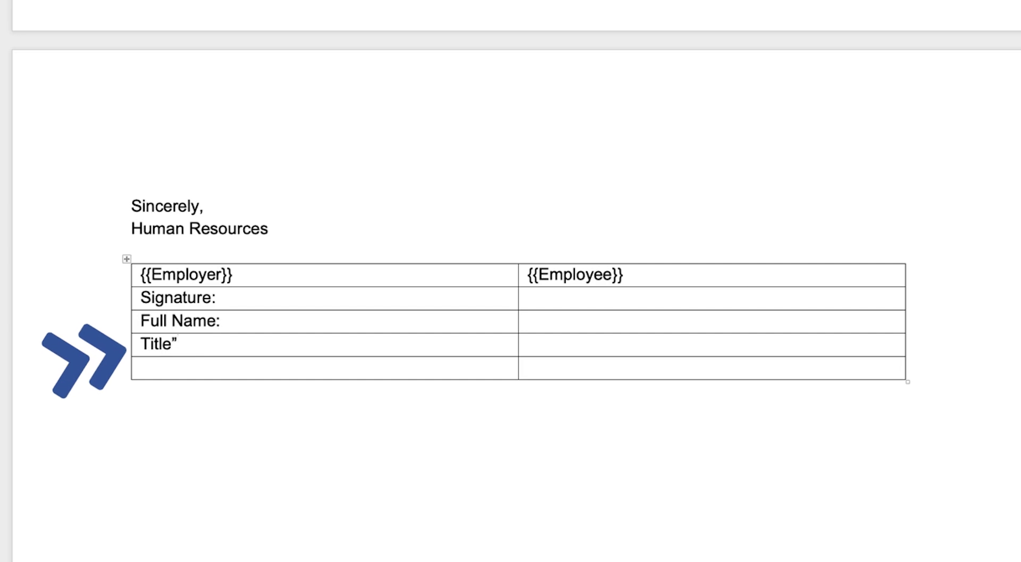
key(BackSpace)
text(:)
click(186, 371)
text(Date Signed:)
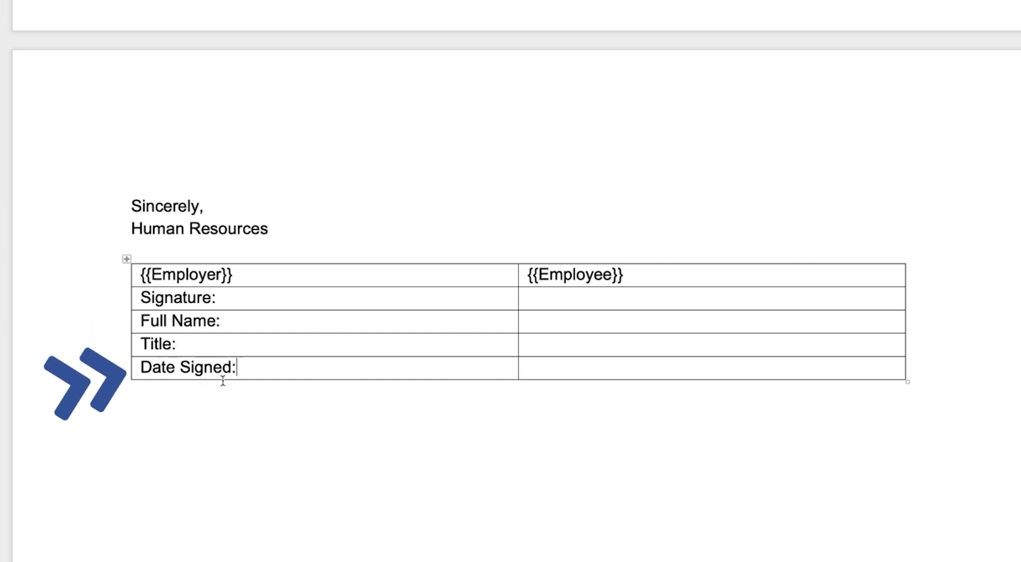
drag(223, 375, 213, 297)
key(ctrl+c)
- Paste the four signature labels into the empty cells under {{Employee}}
drag(566, 298, 569, 369)
key(ctrl+v)
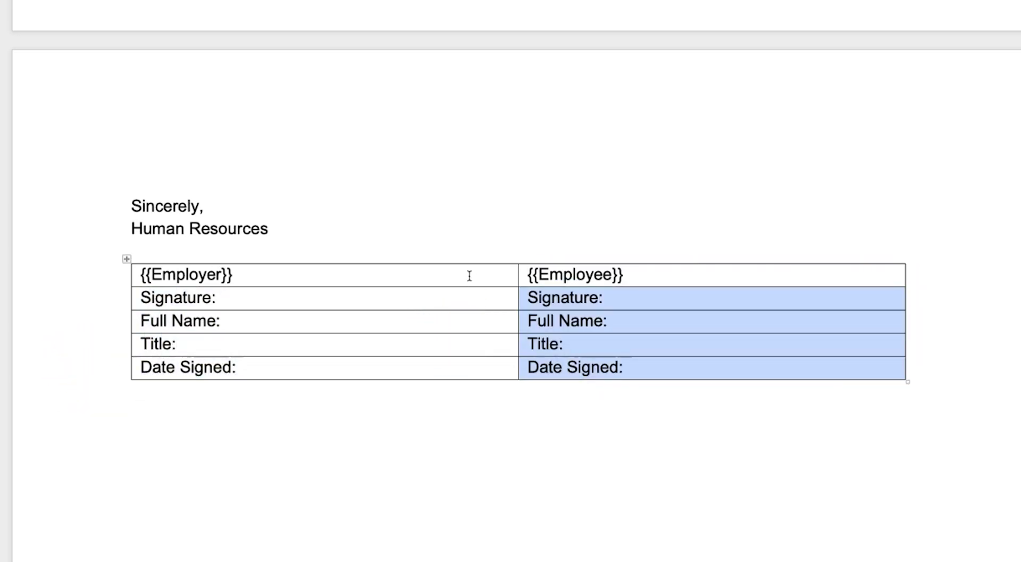
click(272, 274)
- Make the {{Employer}} and {{Employee}} header row bold
drag(143, 274, 657, 269)
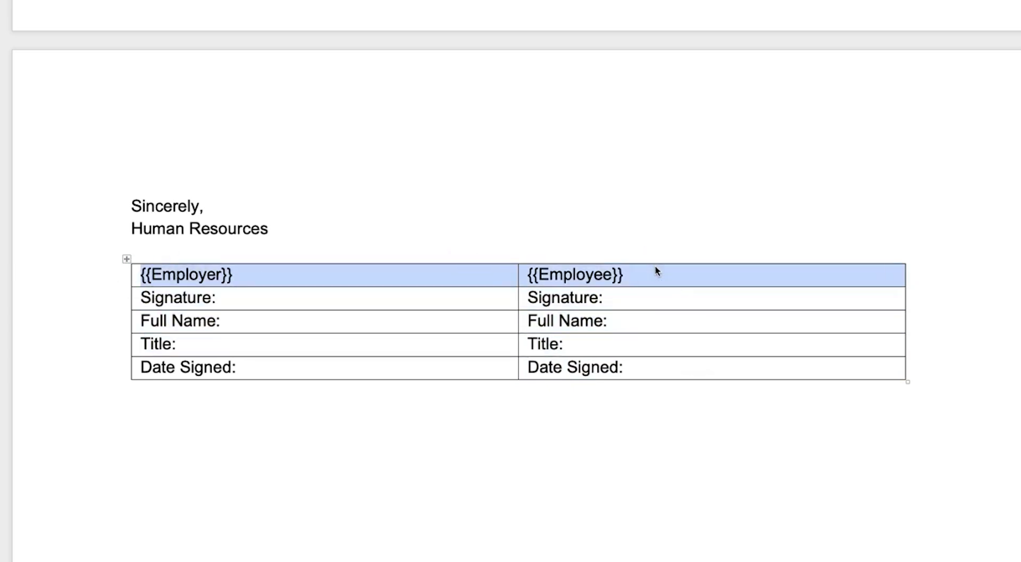
key(ctrl+b)
click(655, 268)
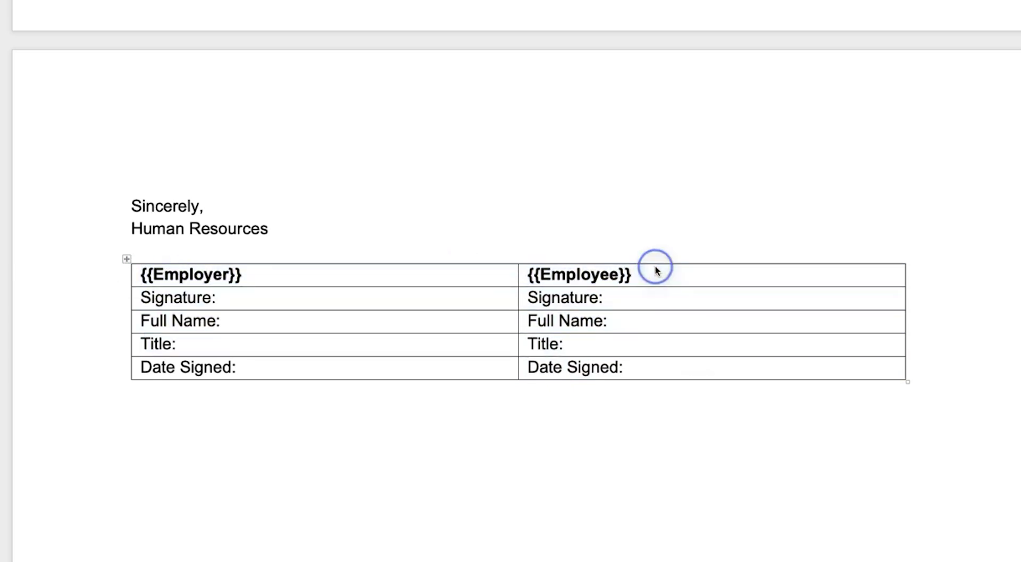
right_click(422, 270)
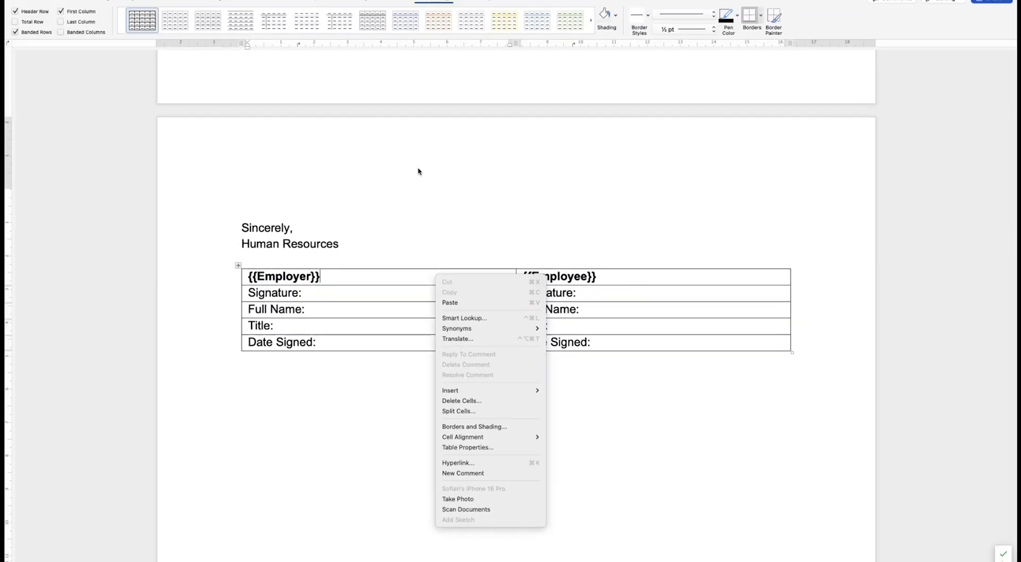
click(26, 1)
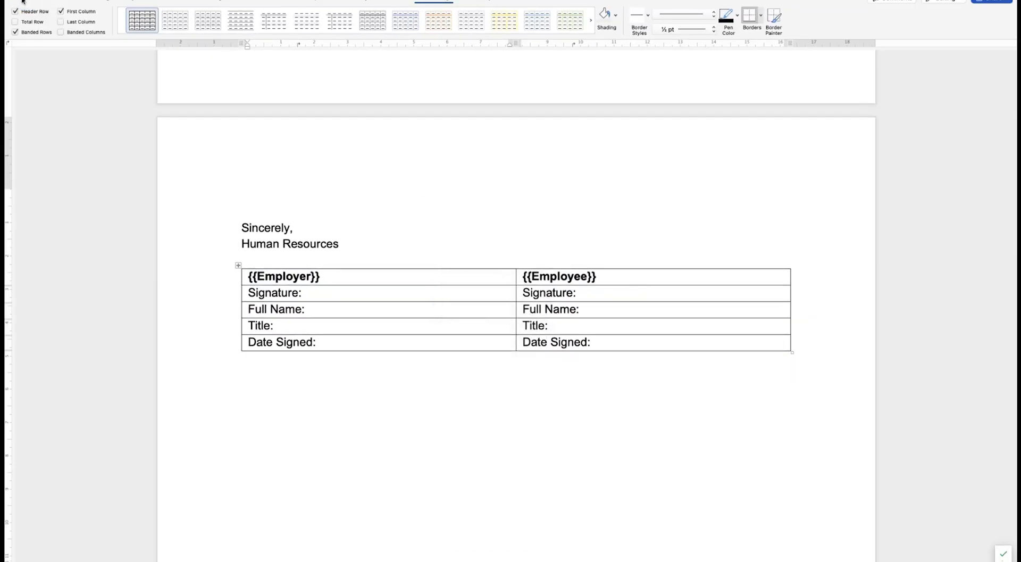
click(22, 1)
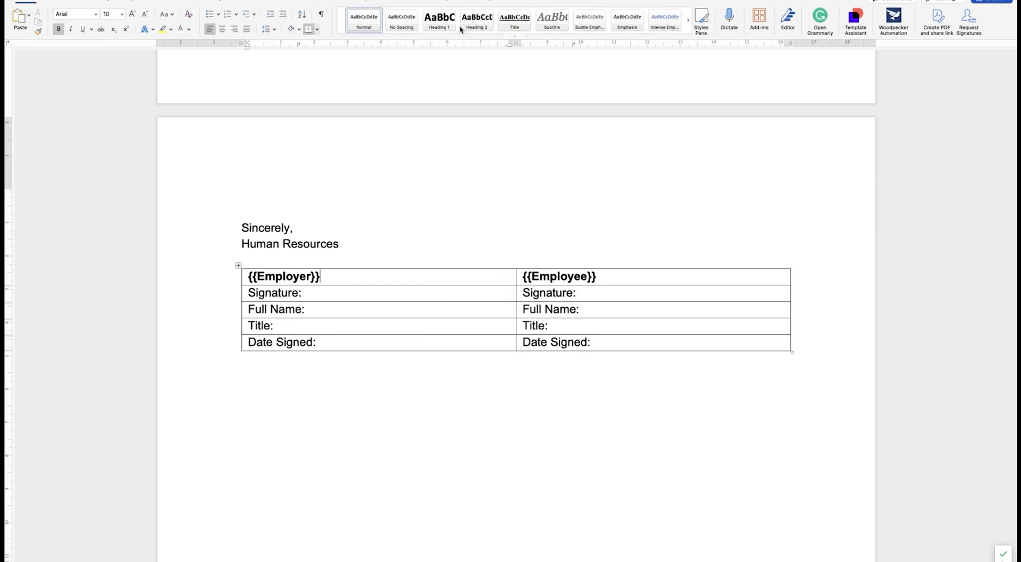
- Shade the header row light grey and remove the empty line above the table
click(299, 29)
click(298, 77)
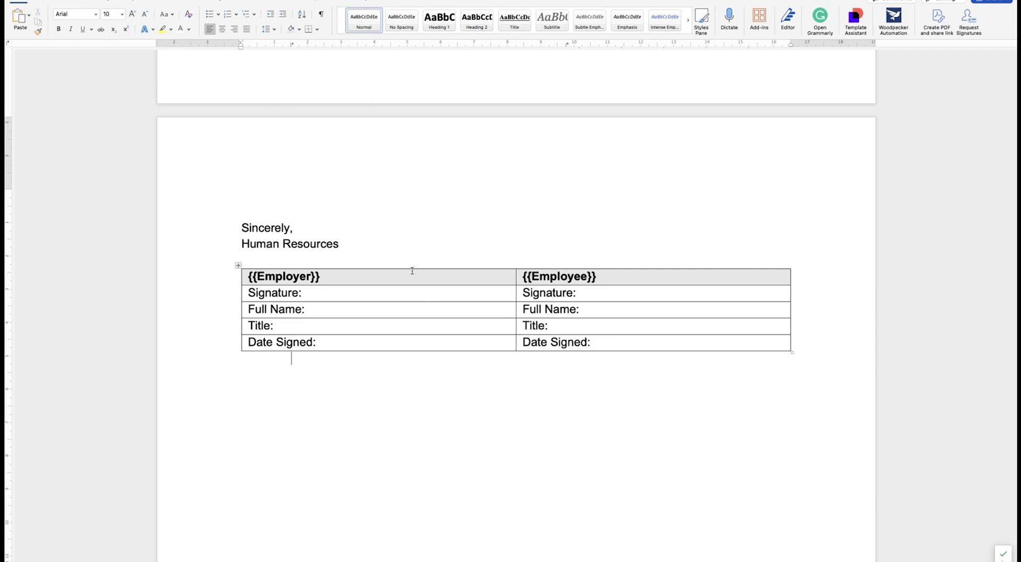
click(385, 256)
key(BackSpace)
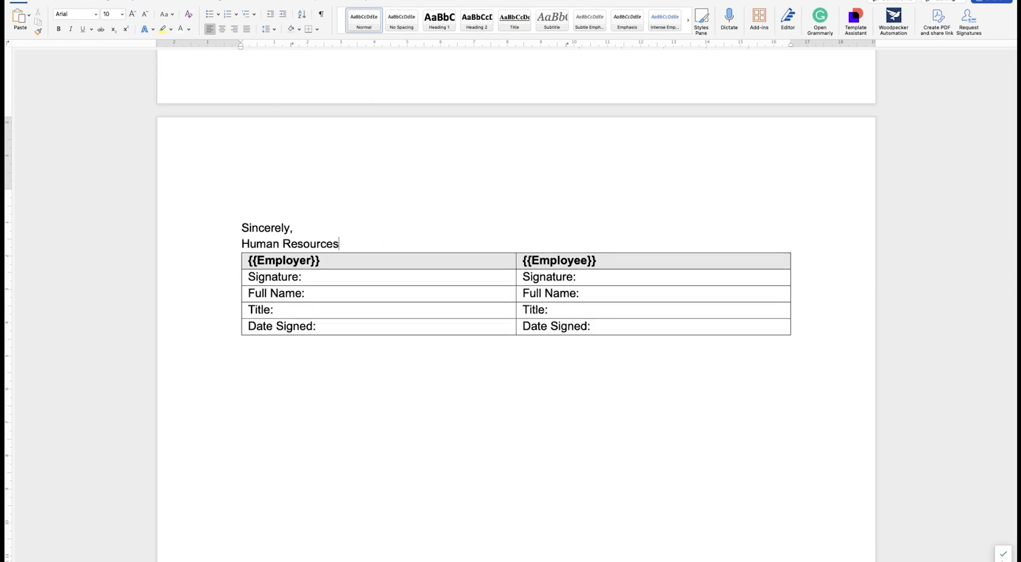
- Delete the leftover partial paragraph and its preceding blank line in the body text
scroll(415, 187, up, 5)
drag(647, 174, 519, 137)
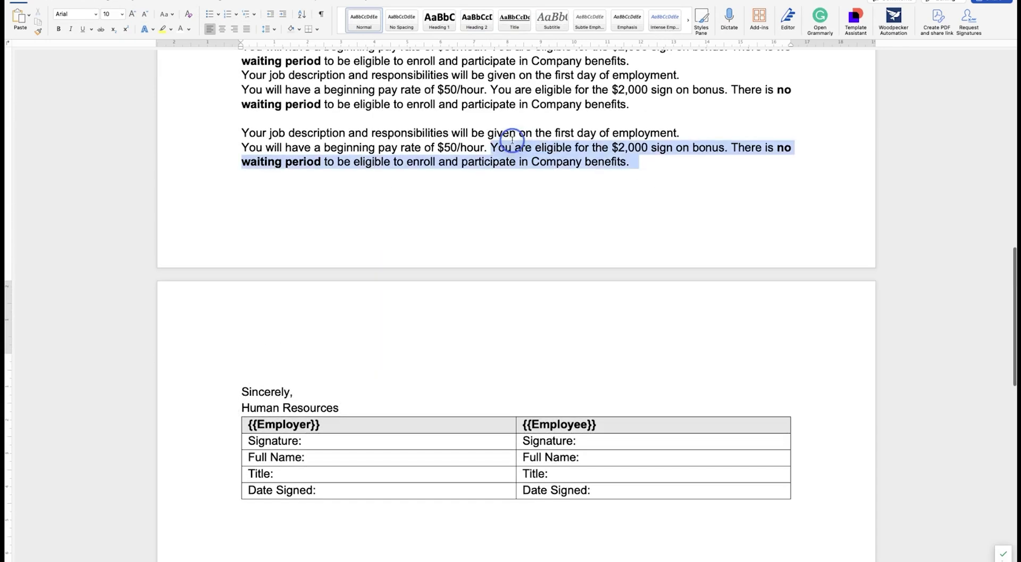
key(BackSpace)
key(shift+Up)
key(shift+Up)
key(shift+Up)
key(shift+End)
key(BackSpace)
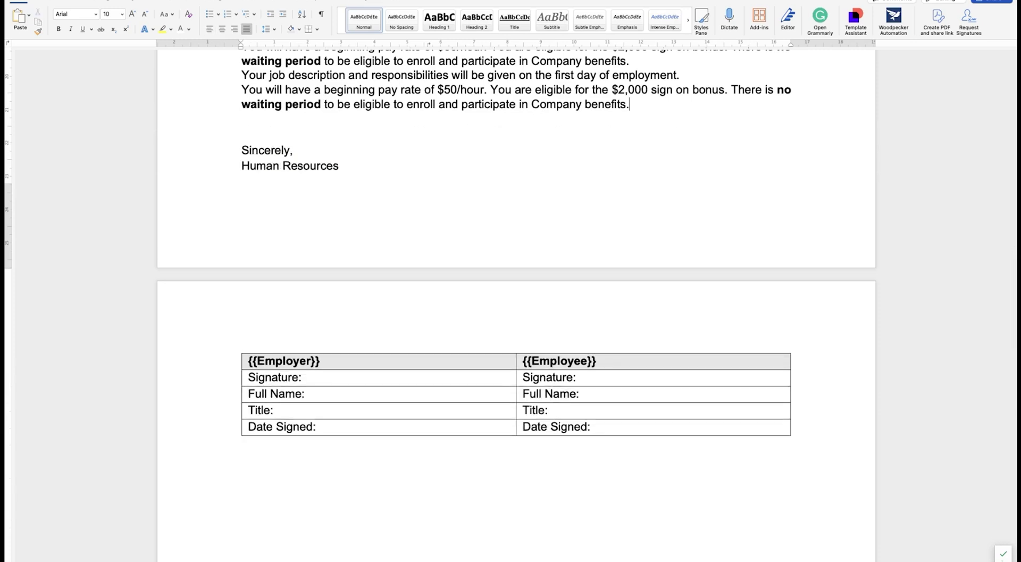
- Paste extra job and pay paragraphs, trim the last two, and add a line after Human Resources
key(ctrl+v)
drag(643, 236, 242, 211)
key(BackSpace)
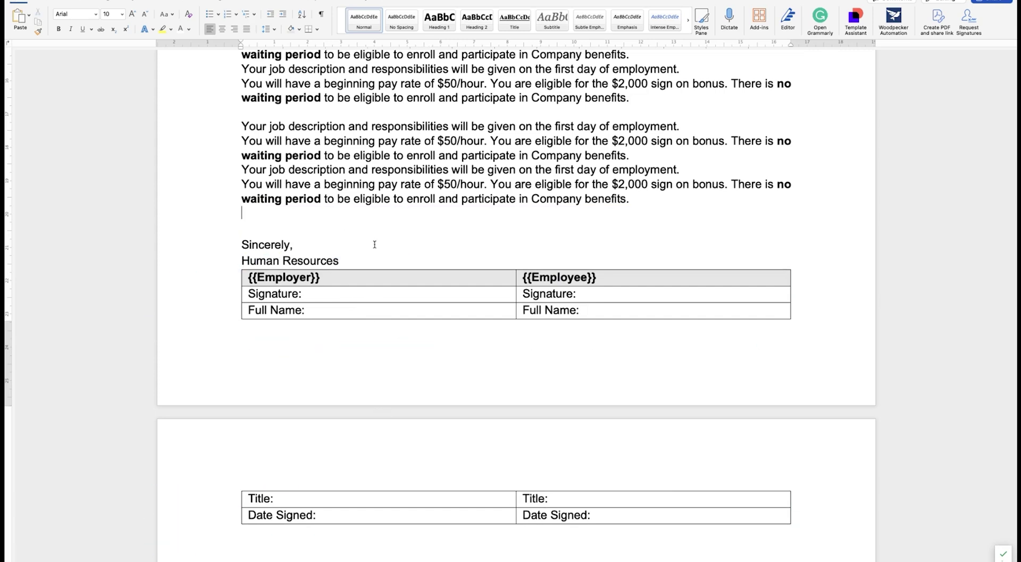
key(Return)
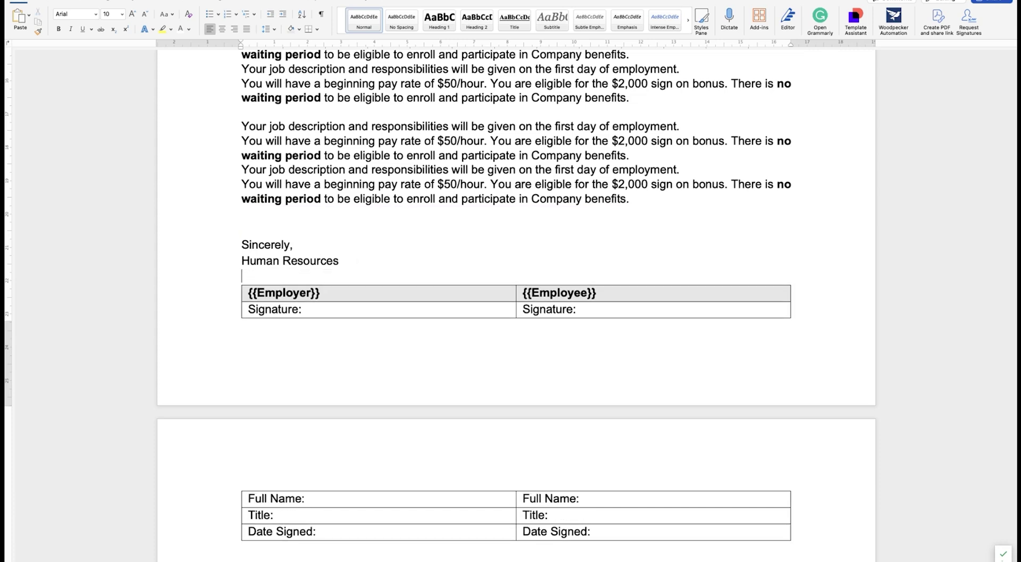
scroll(277, 276, down, 1)
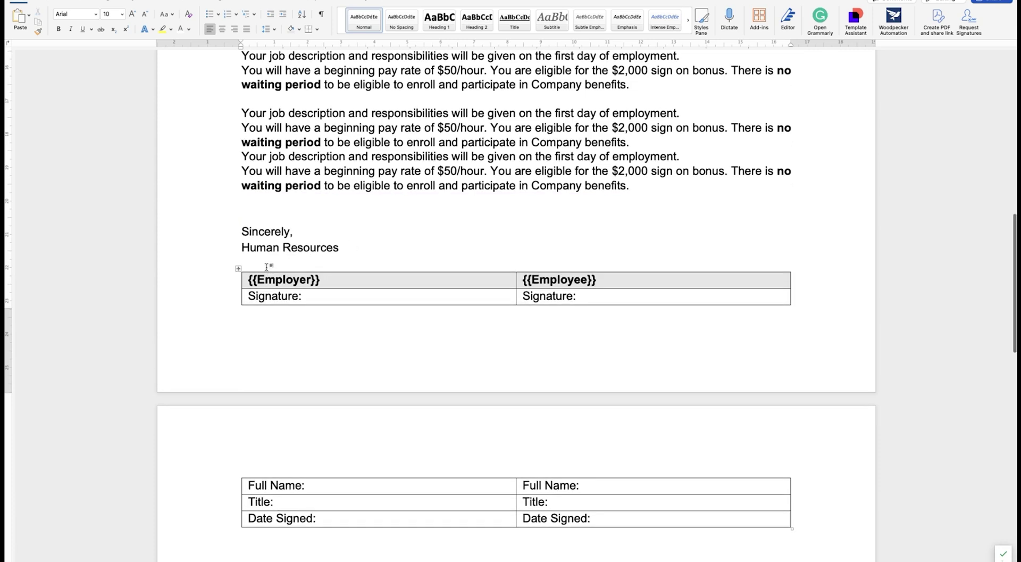
click(239, 269)
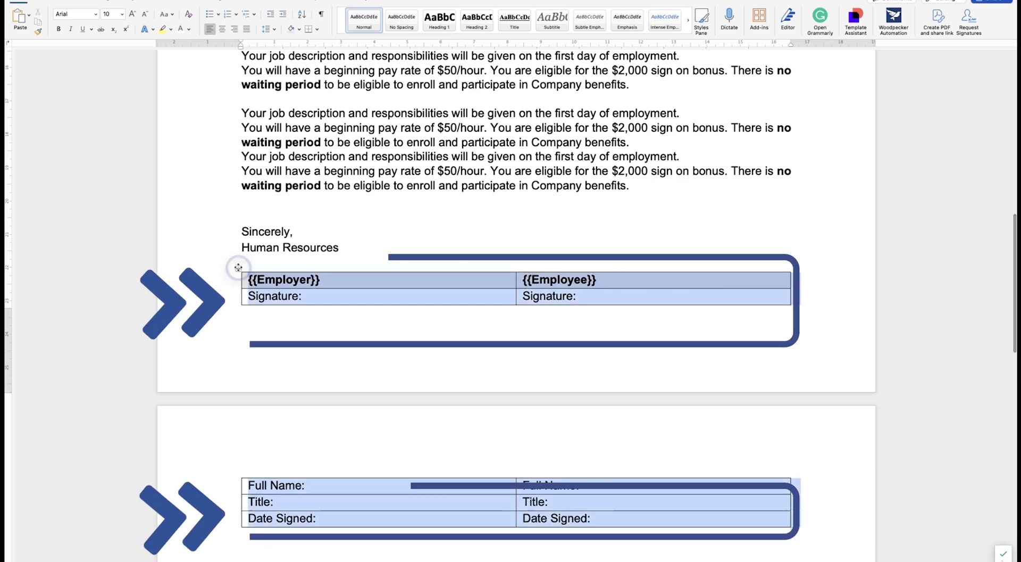
right_click(294, 280)
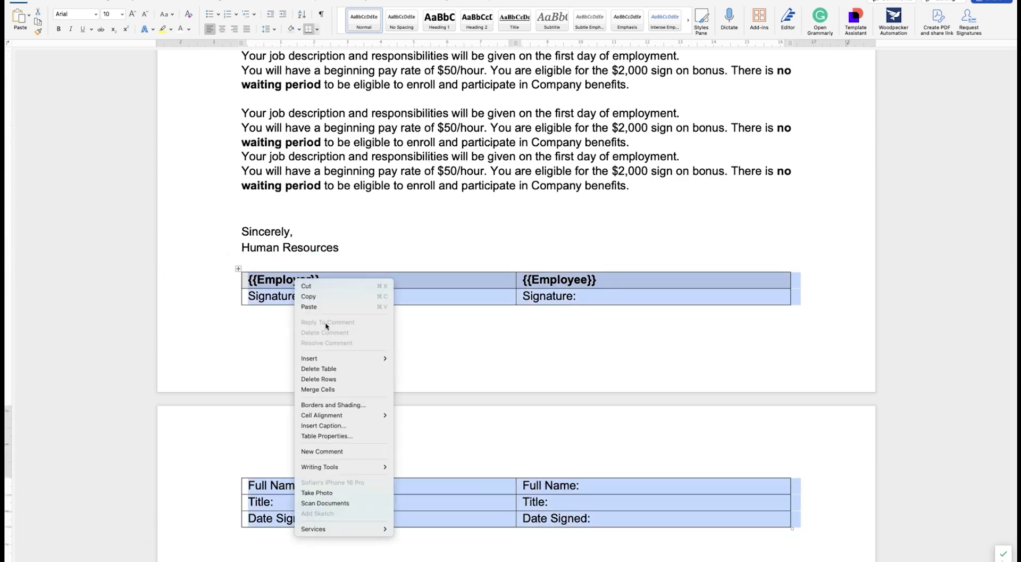
click(345, 436)
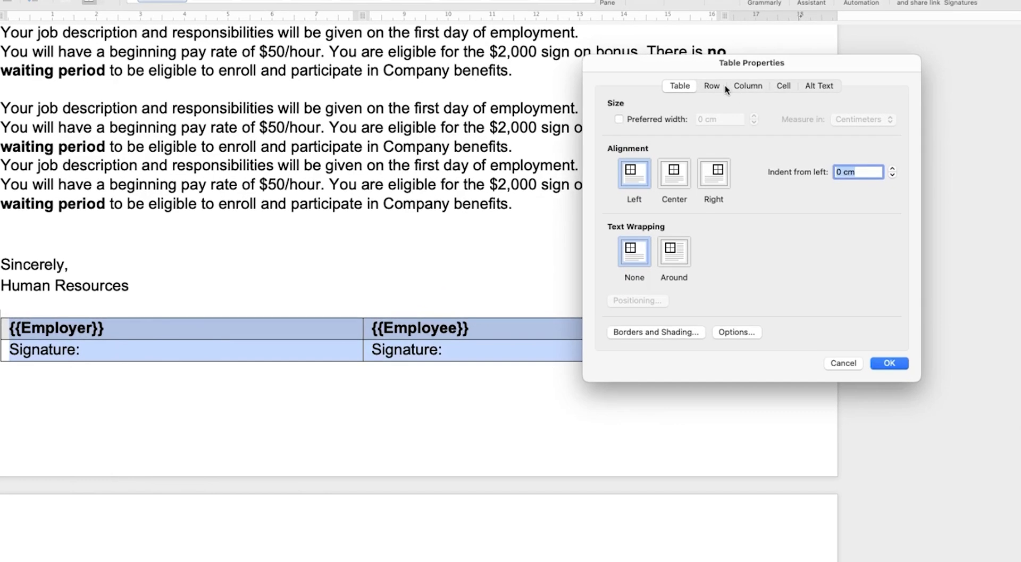
click(732, 89)
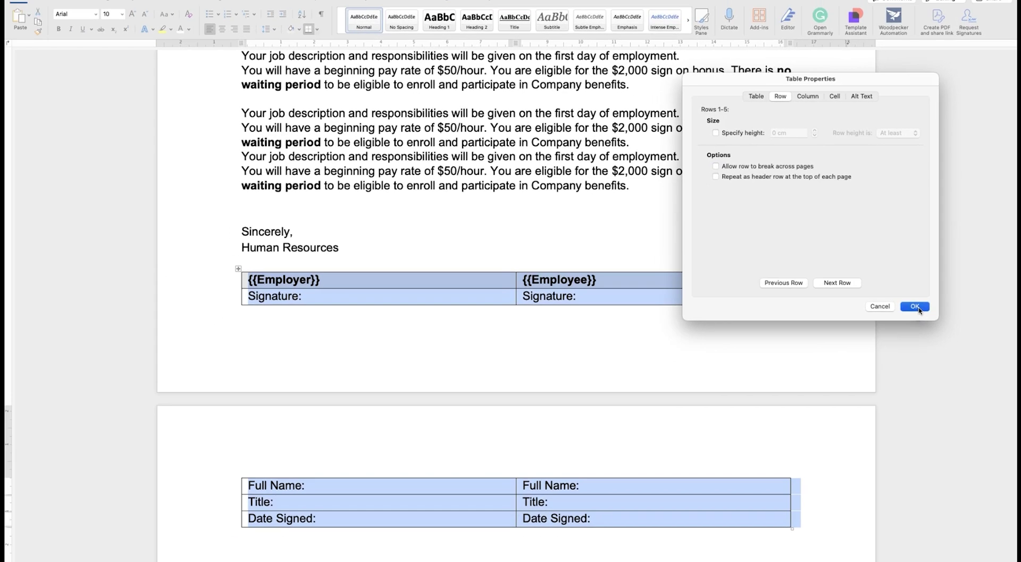
click(889, 363)
- Apply Keep with next and Keep lines together to the signature table's paragraphs
click(270, 260)
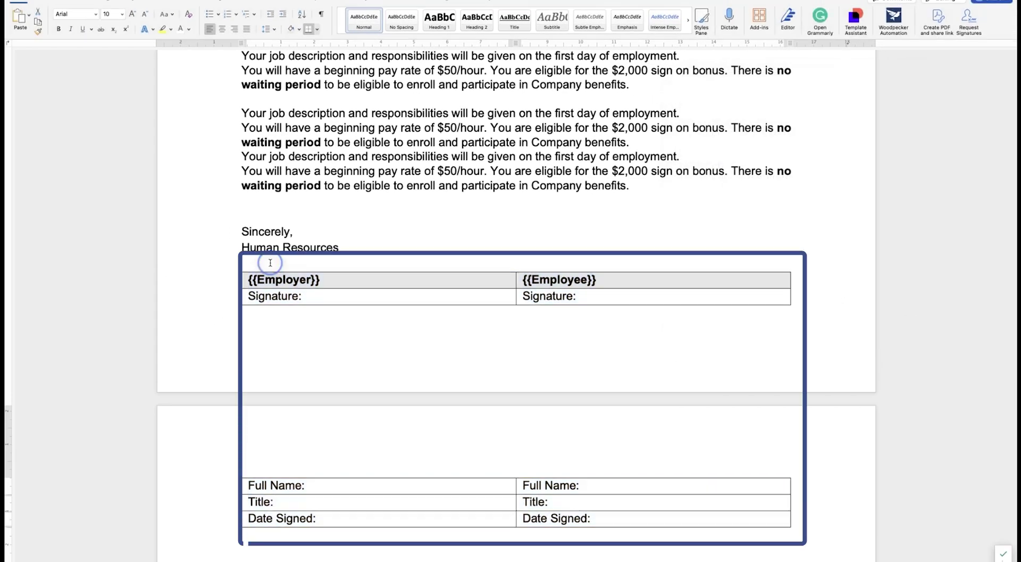
mouse_move(258, 262)
mouse_down()
mouse_move(321, 340)
mouse_move(604, 488)
mouse_move(610, 514)
mouse_up()
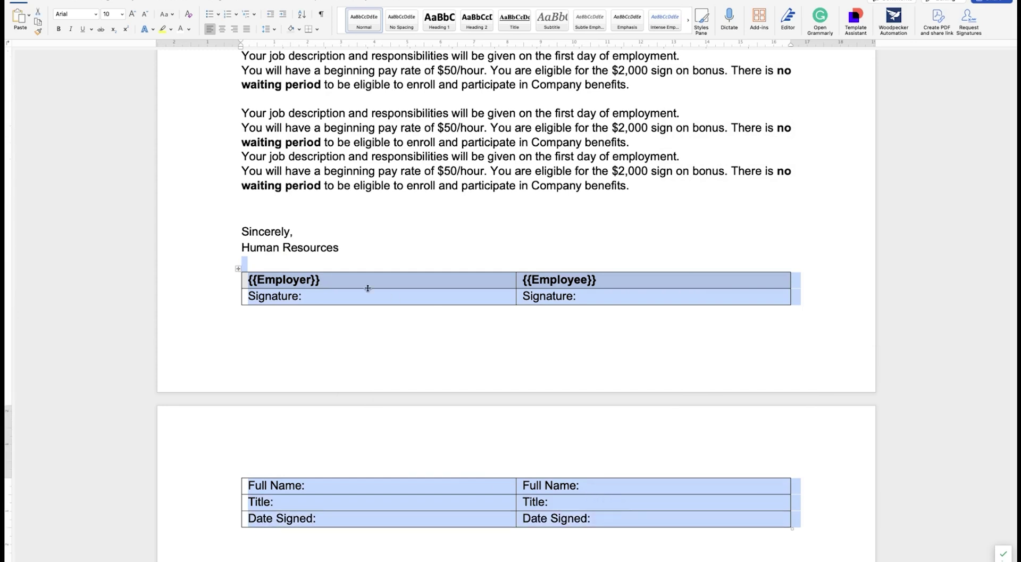
right_click(289, 276)
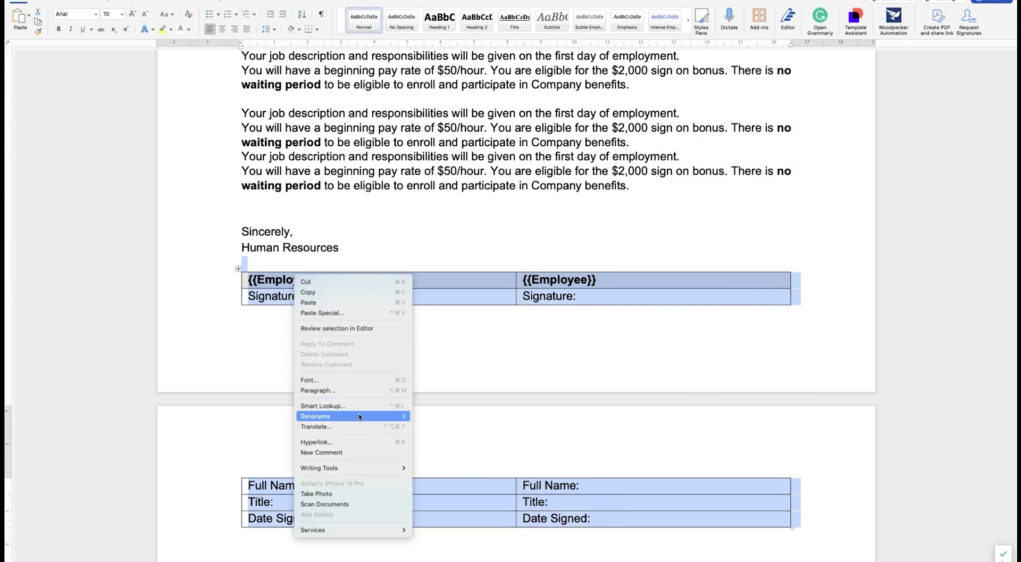
click(317, 389)
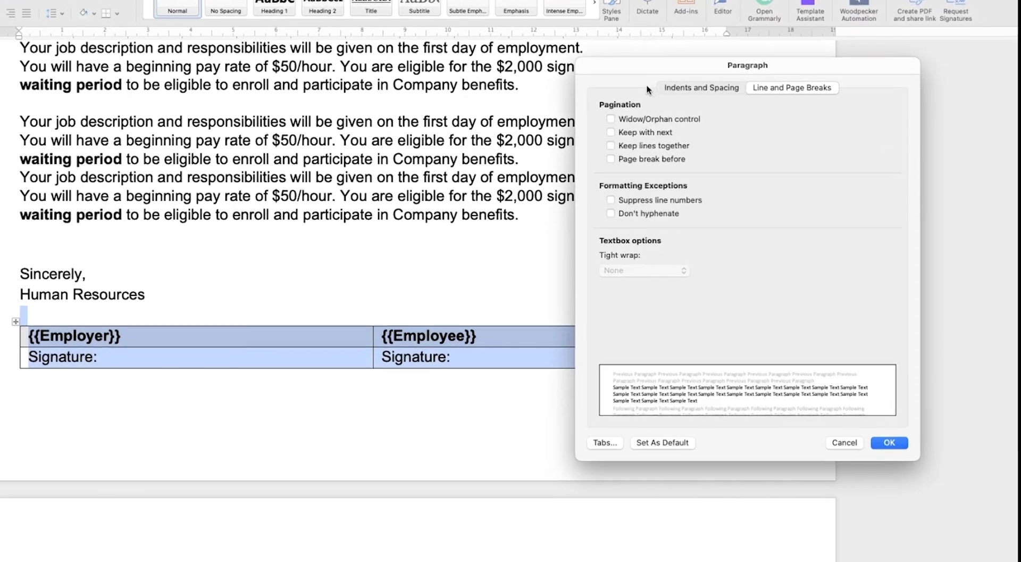
click(621, 134)
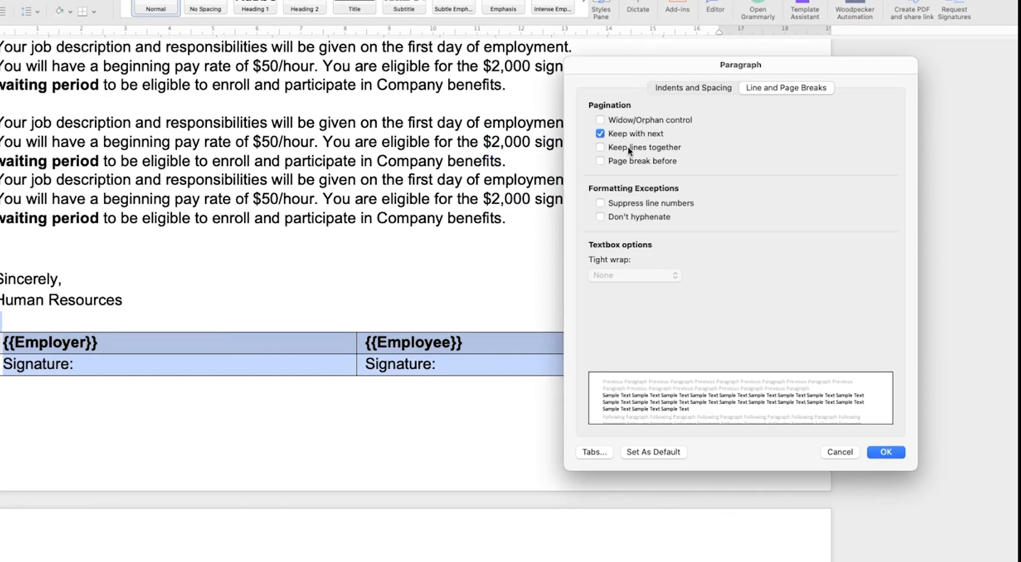
click(629, 150)
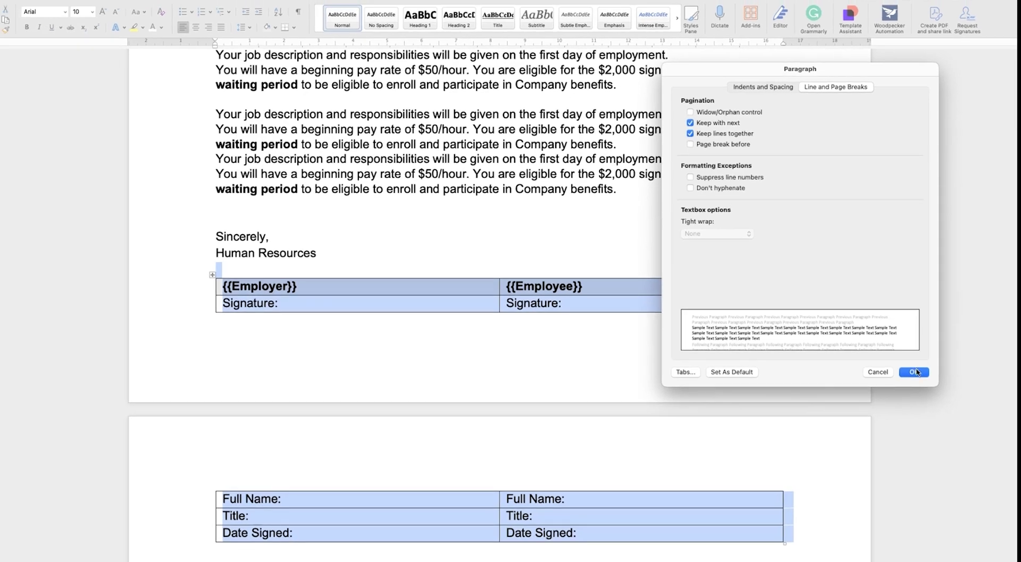
click(916, 372)
scroll(446, 342, down, 3)
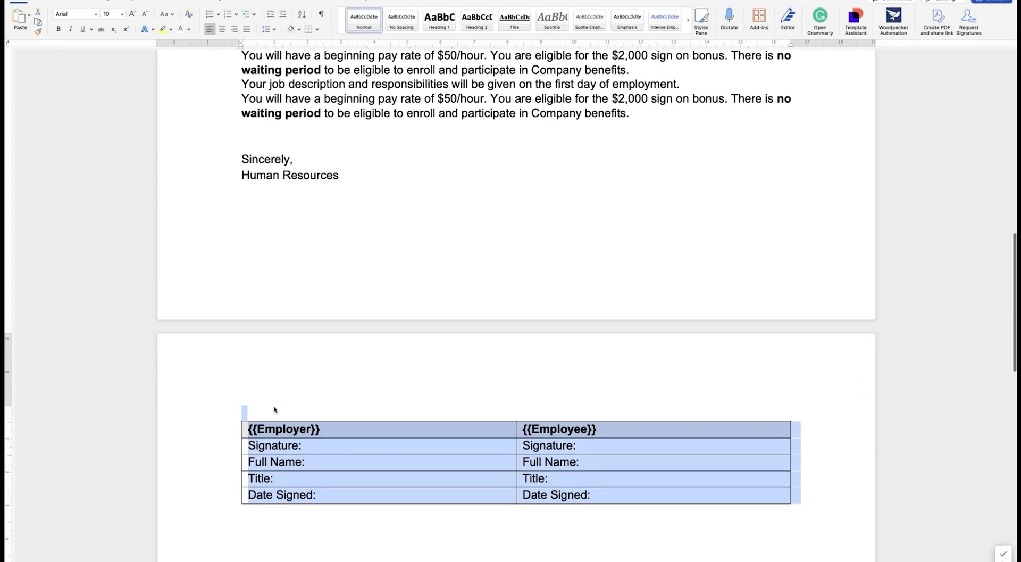
- Delete the duplicated body text and the blank lines above the signature table
click(274, 409)
scroll(400, 345, up, 2)
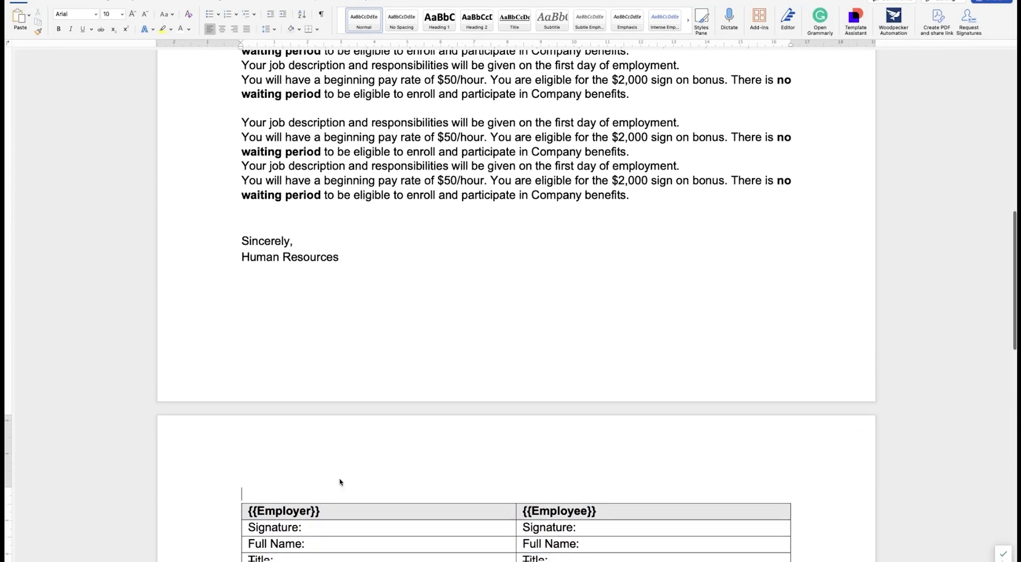
scroll(356, 501, down, 1)
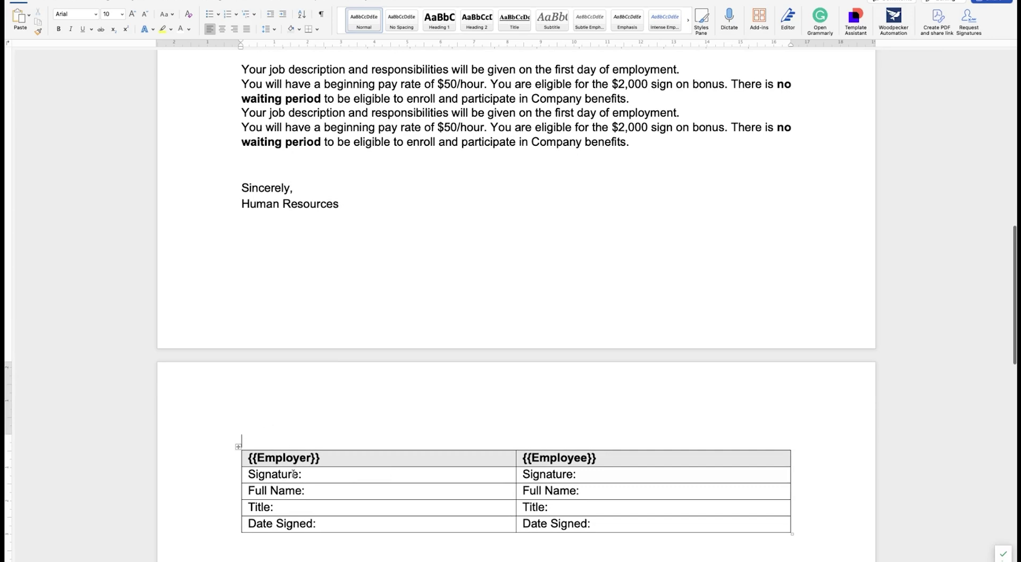
scroll(292, 333, up, 1)
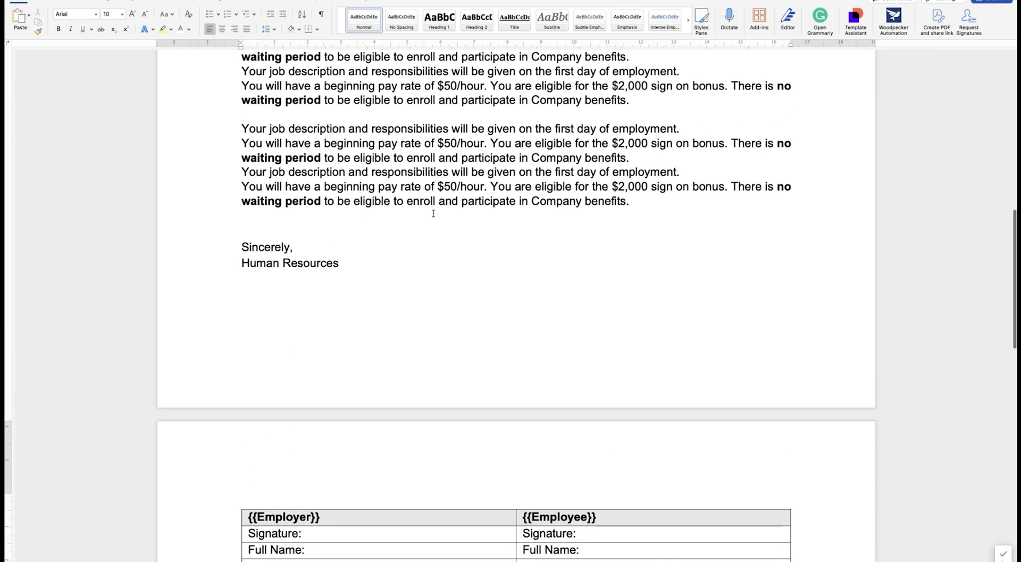
drag(434, 213, 282, 152)
key(BackSpace)
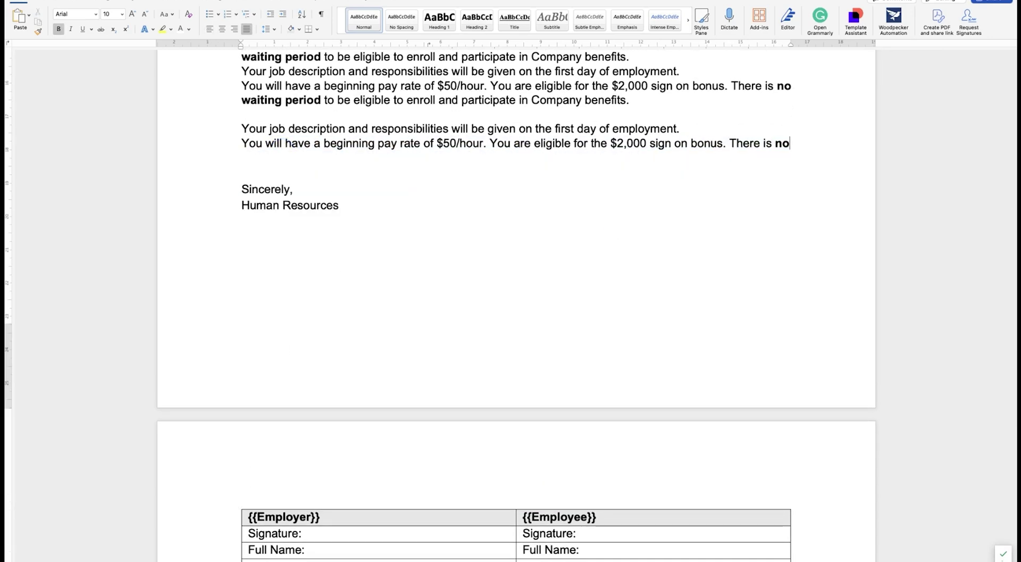
click(276, 485)
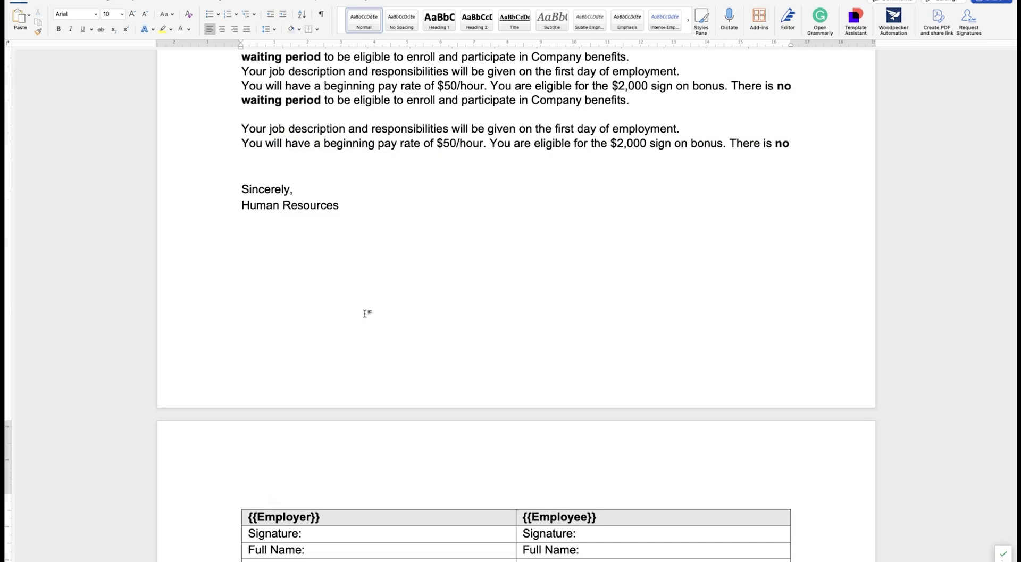
key(BackSpace)
- Select from Sincerely, Human Resources through the whole signature table
scroll(351, 329, up, 1)
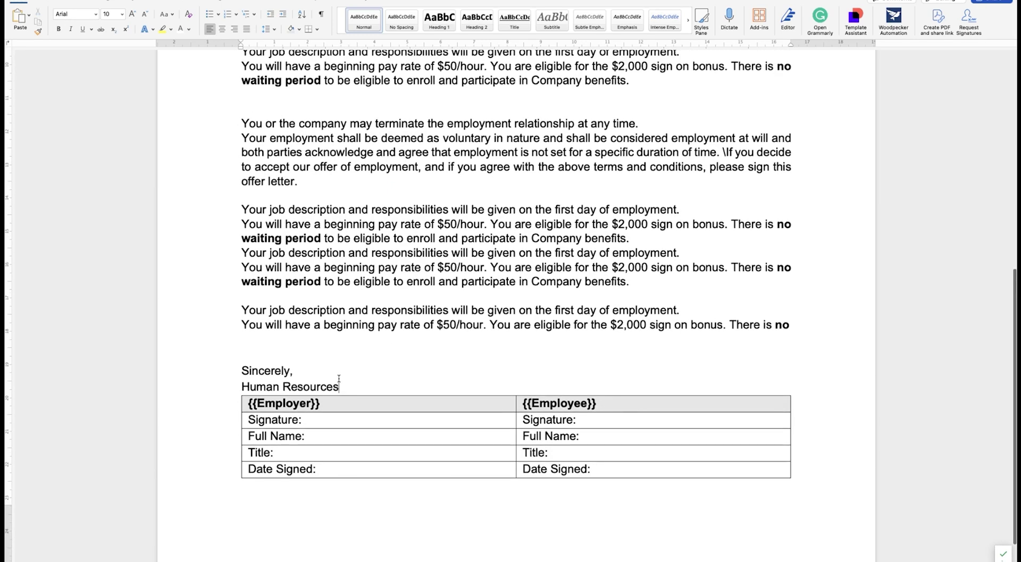
drag(242, 383, 445, 465)
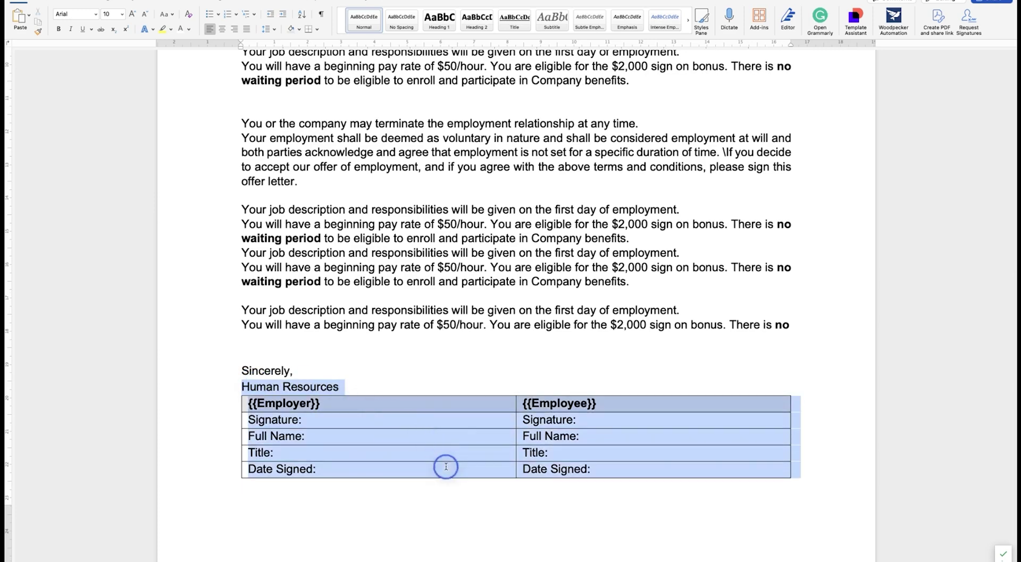
mouse_move(237, 346)
mouse_down()
mouse_move(252, 378)
mouse_move(319, 409)
mouse_move(346, 447)
mouse_move(611, 447)
mouse_move(620, 464)
mouse_up()
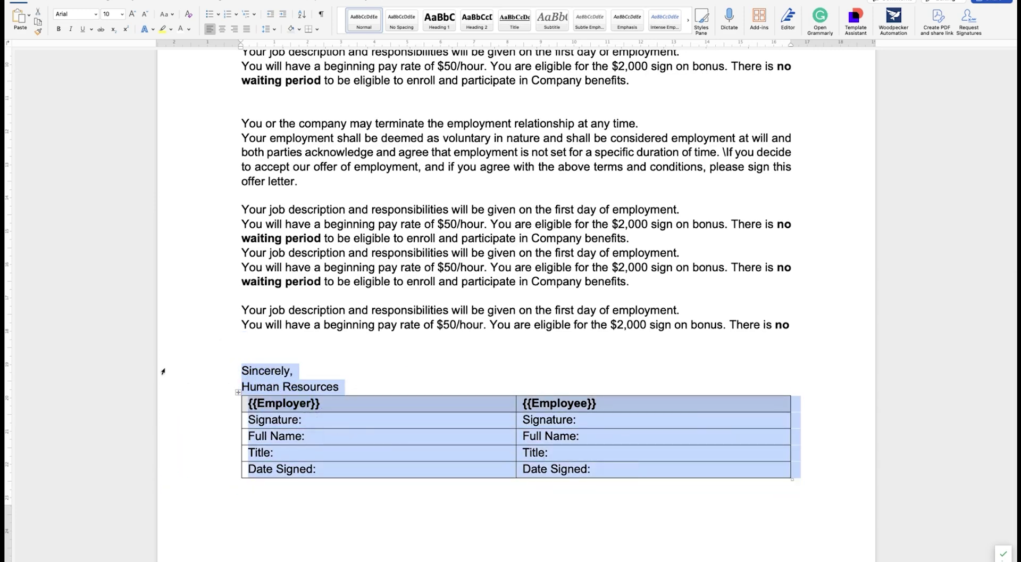
mouse_move(237, 359)
mouse_down()
mouse_move(237, 370)
mouse_move(536, 475)
mouse_up()
- Set Keep with next on the Sincerely closing and signature table paragraphs
right_click(447, 460)
click(479, 490)
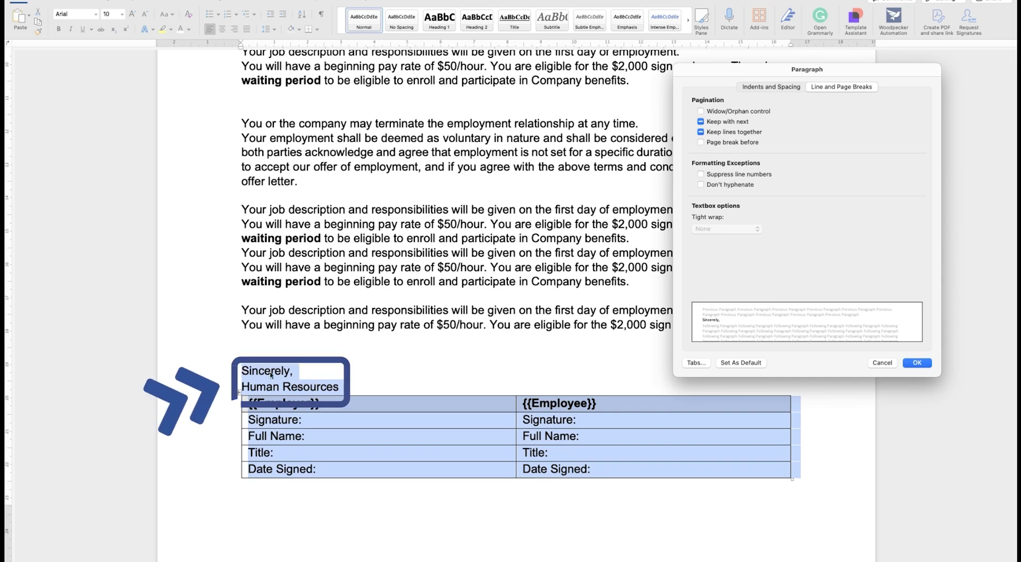
click(702, 122)
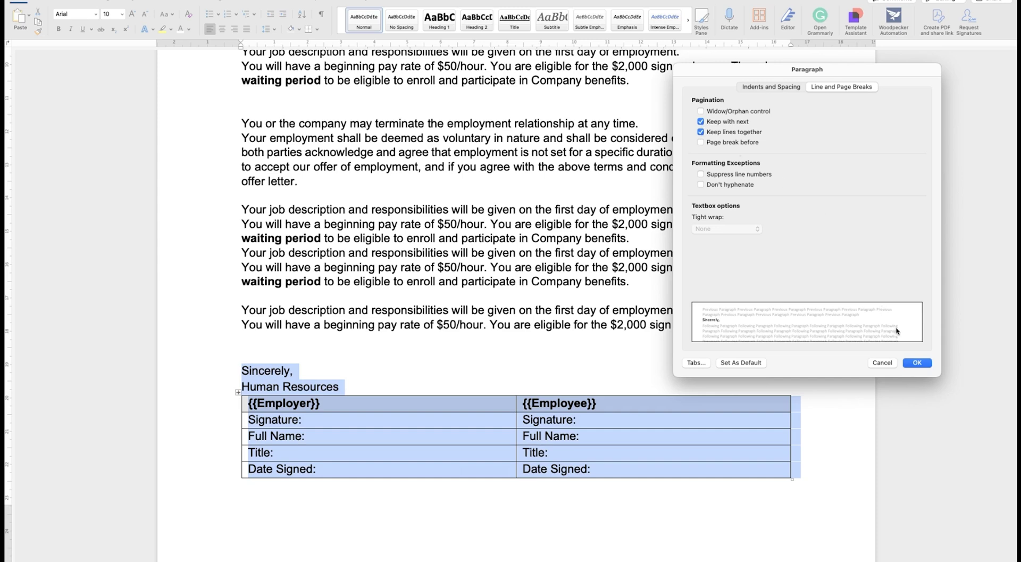
click(916, 364)
click(510, 400)
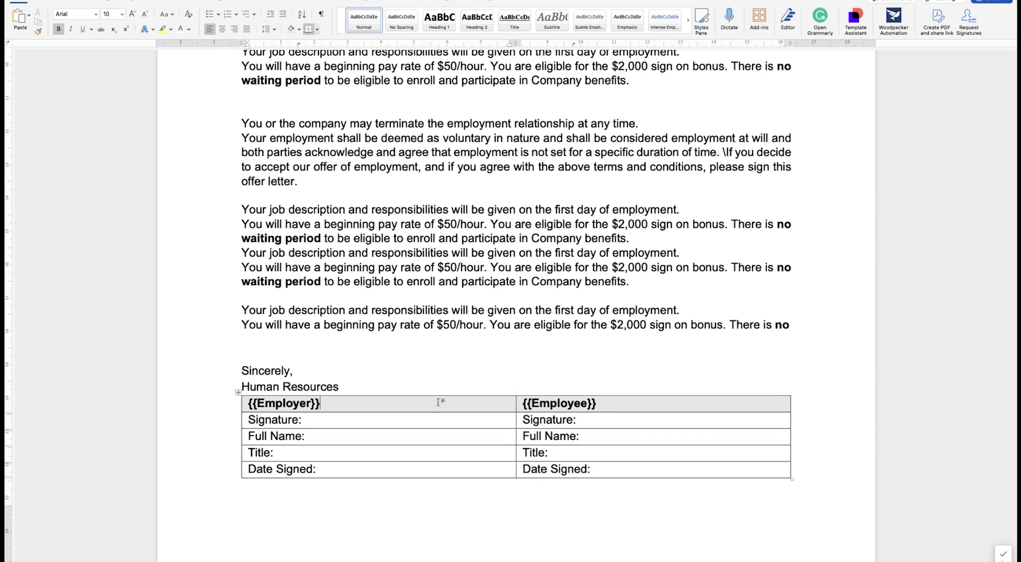
click(237, 392)
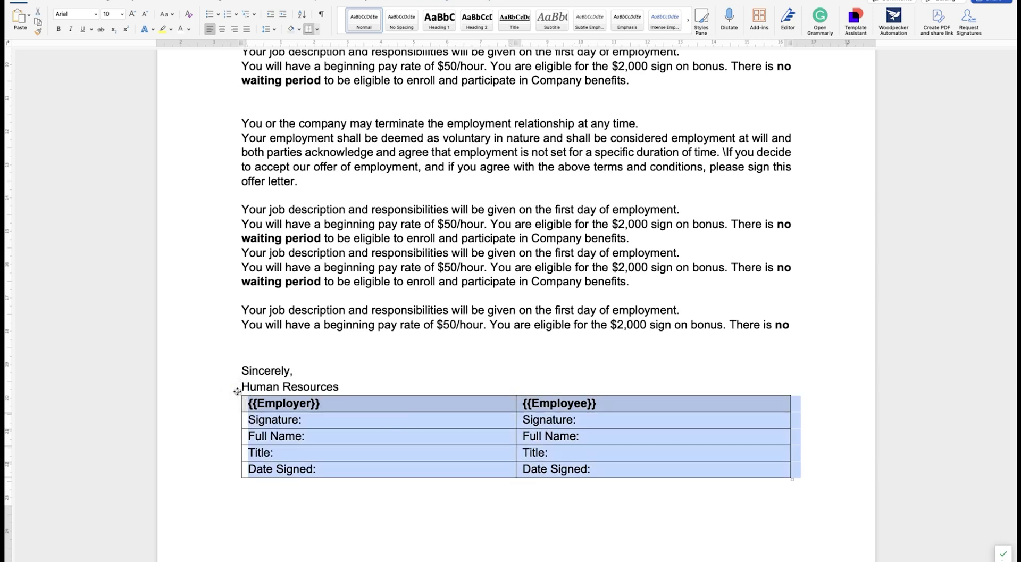
- Add an empty line after Employer Signature: and align the Signature row center left
click(378, 418)
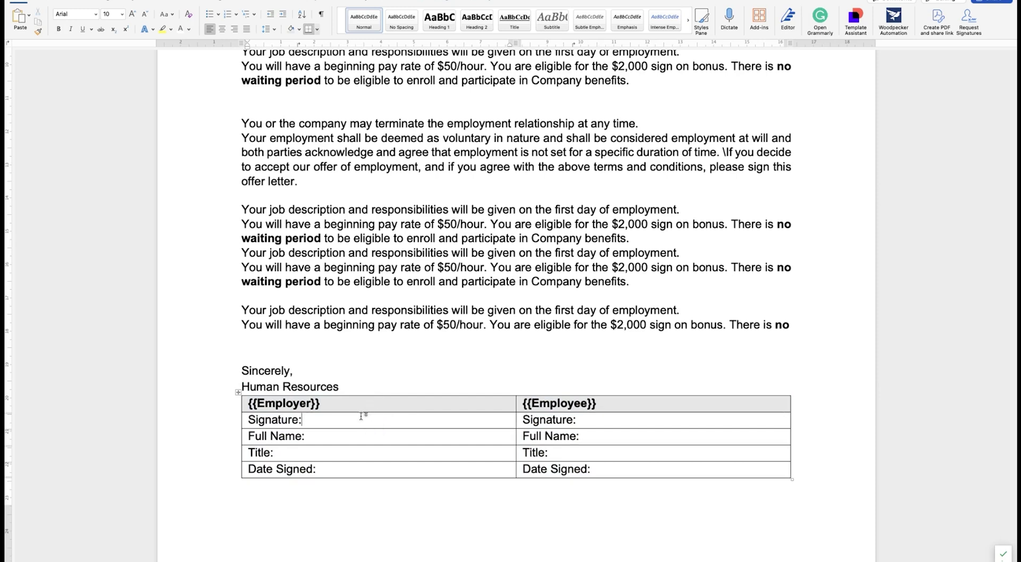
key(Return)
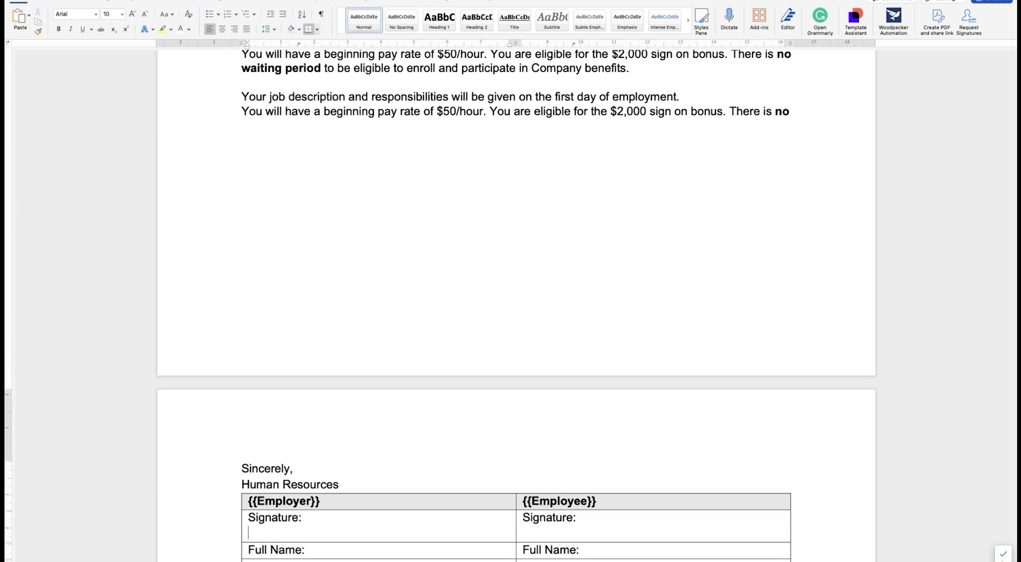
scroll(450, 432, down, 3)
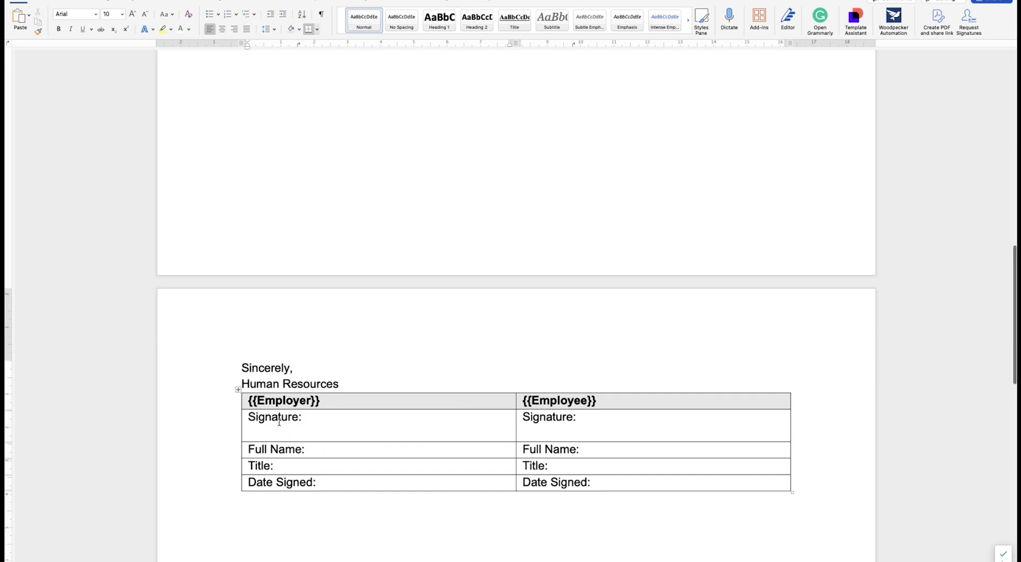
drag(251, 416, 637, 417)
right_click(637, 416)
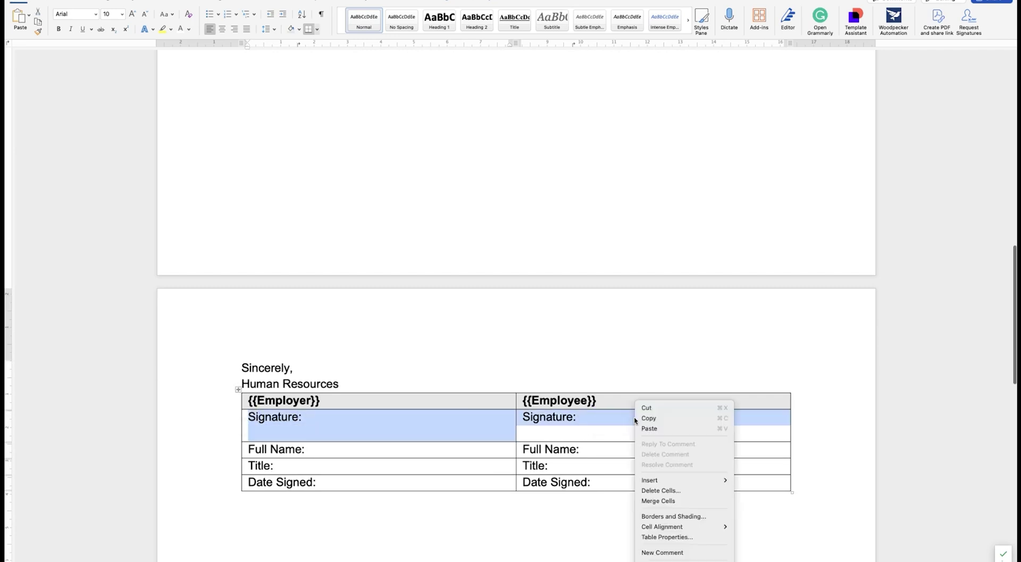
mouse_move(691, 527)
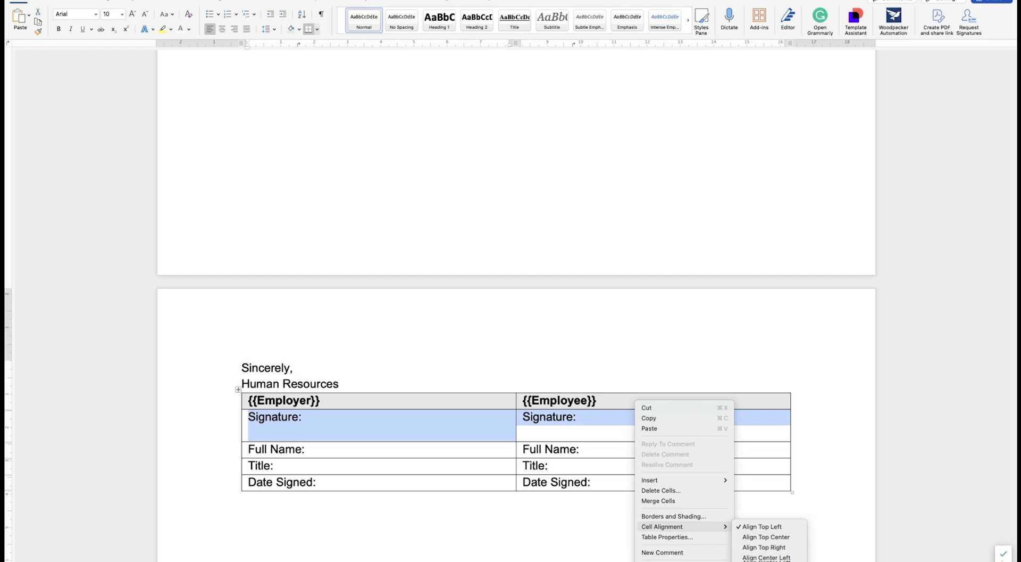
click(767, 557)
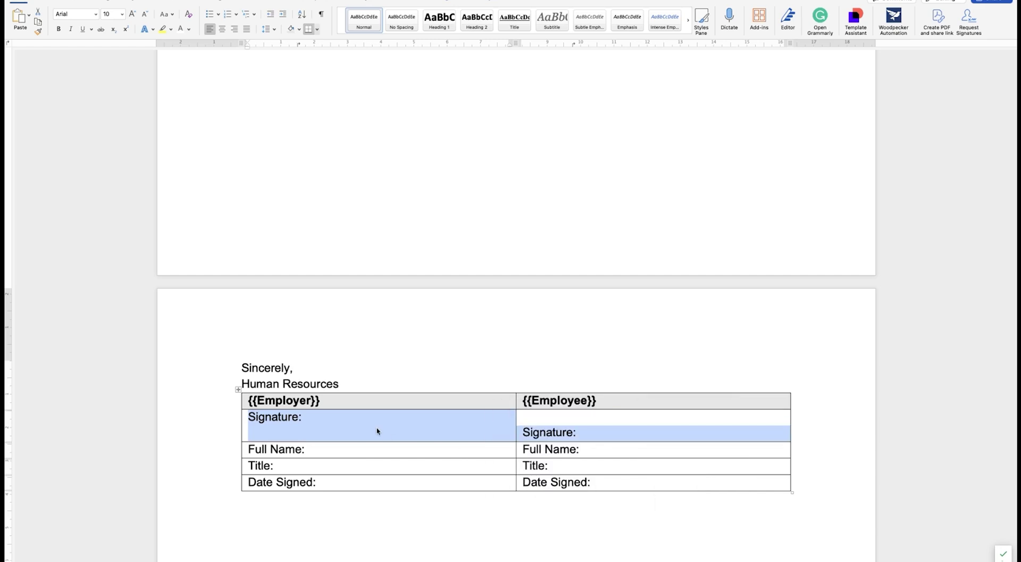
- Move the empty line so it sits above the Employer Signature: label
click(341, 431)
key(BackSpace)
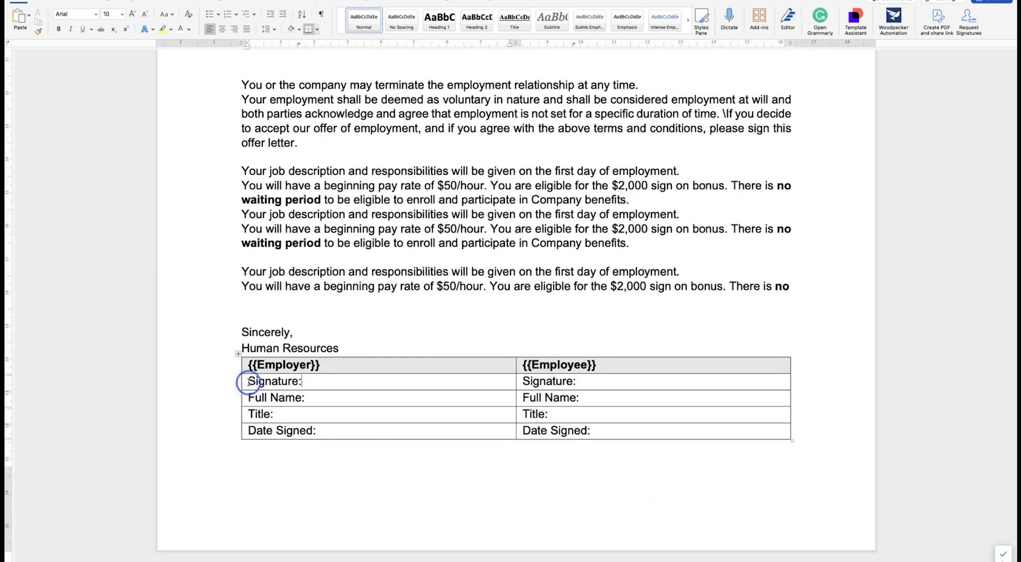
key(Return)
scroll(365, 383, down, 5)
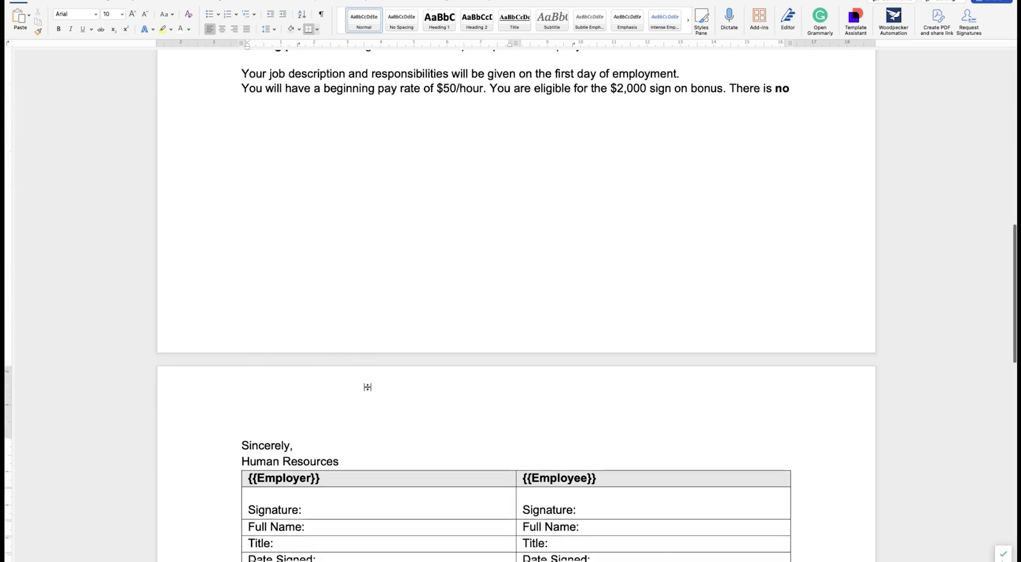
scroll(564, 438, down, 2)
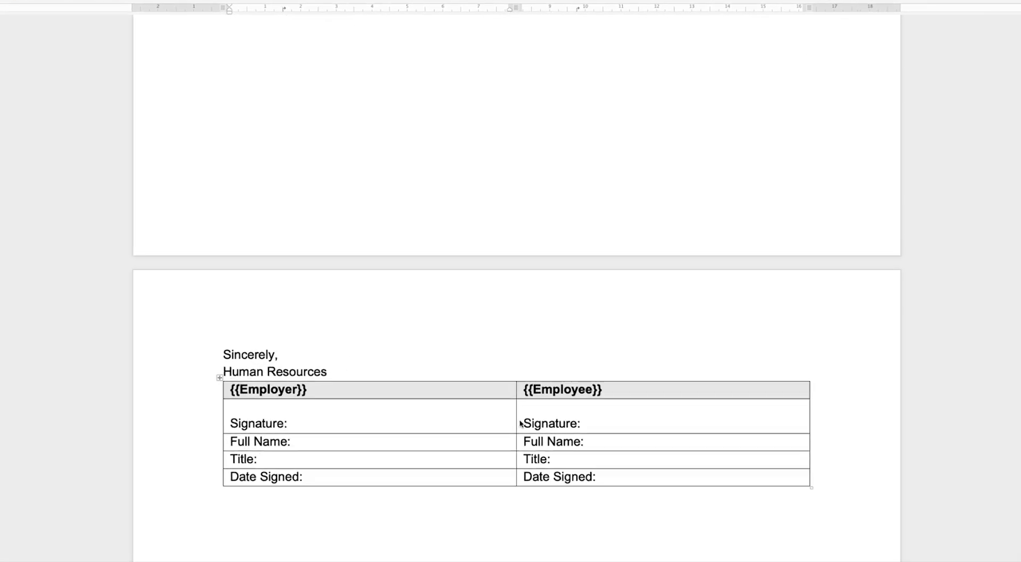
click(341, 430)
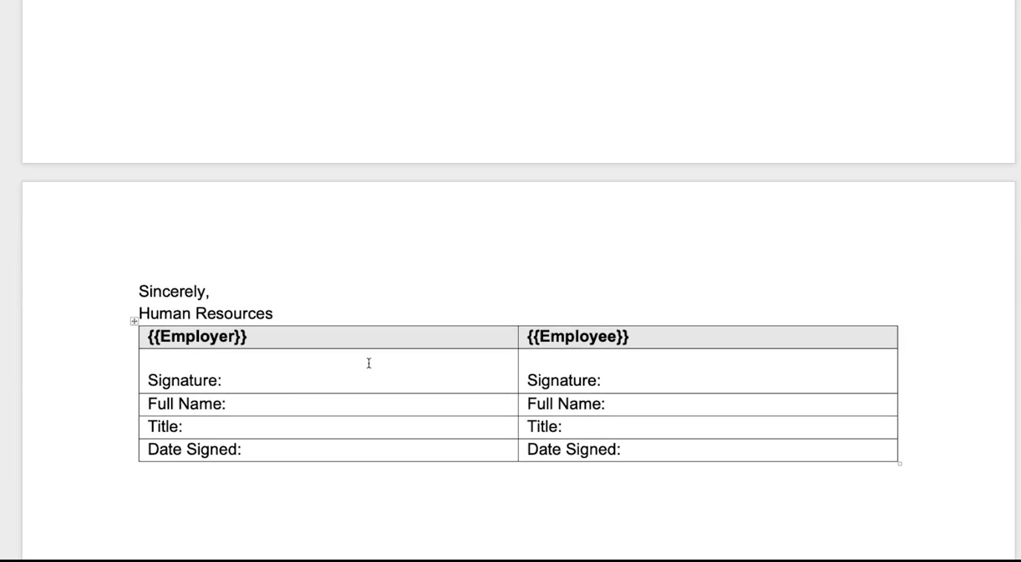
- Insert a blank column right of the Employer labels and narrow the label column to widen it
right_click(446, 356)
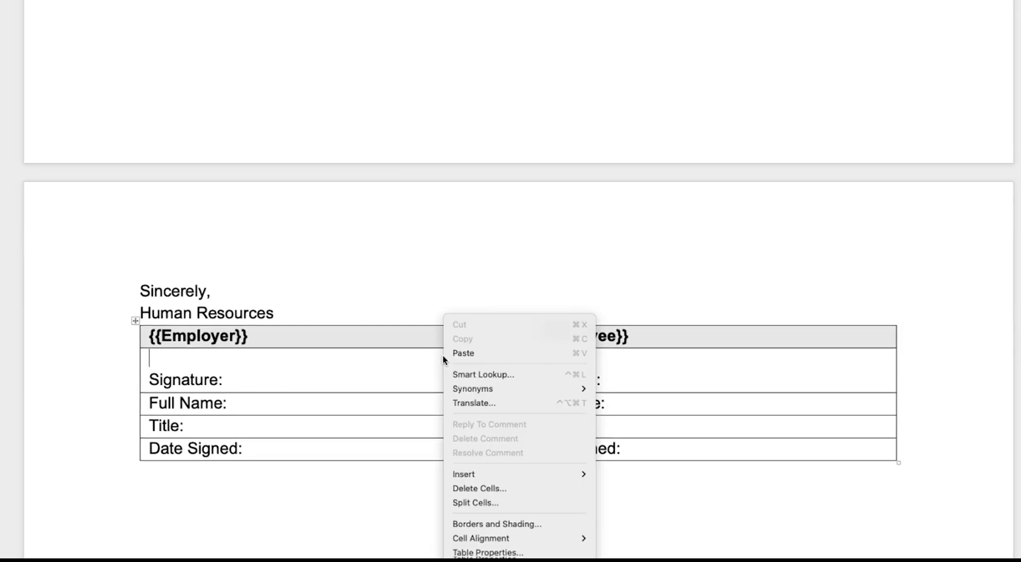
mouse_move(546, 469)
click(351, 422)
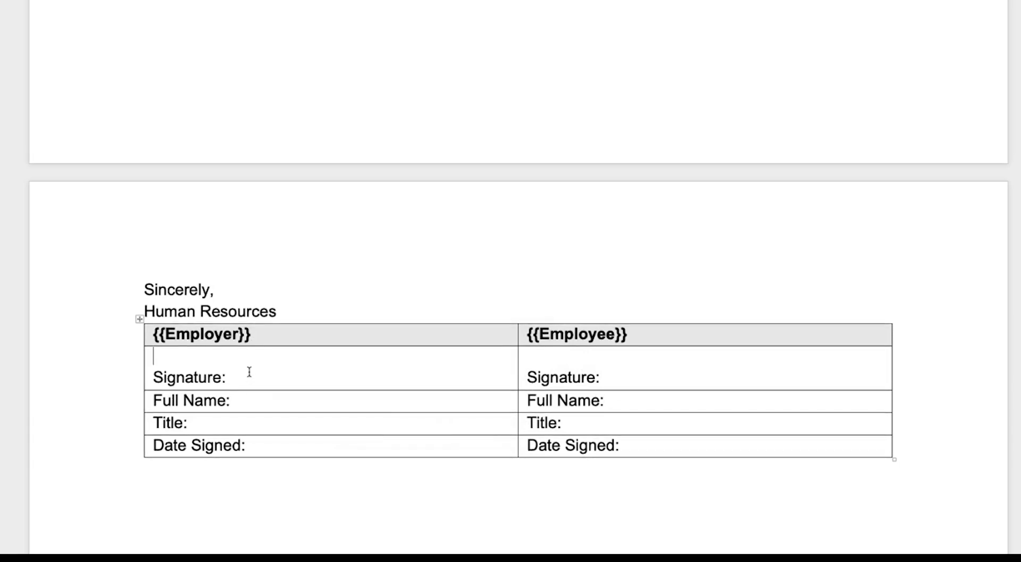
click(265, 382)
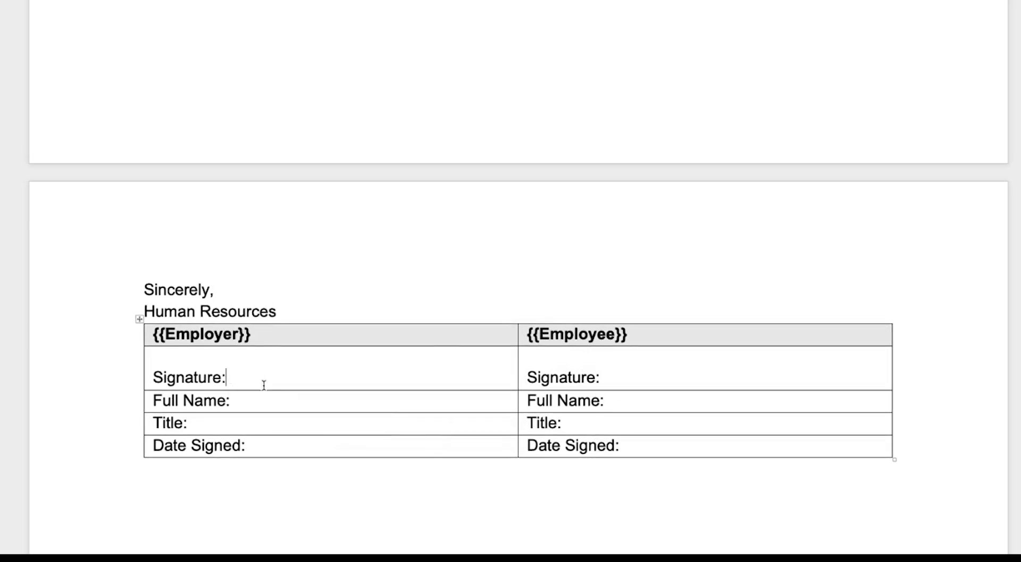
right_click(266, 381)
mouse_move(323, 466)
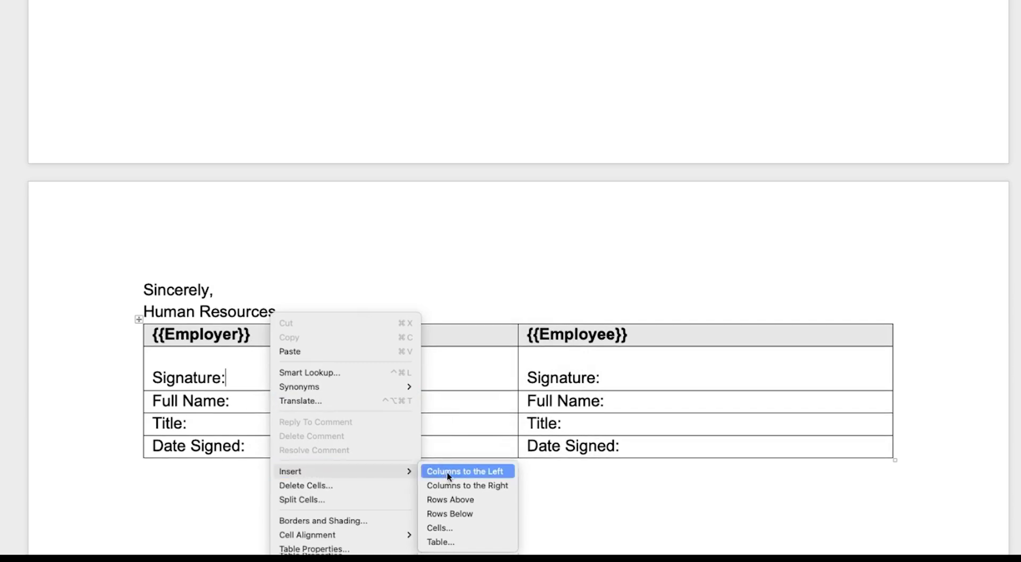
click(455, 485)
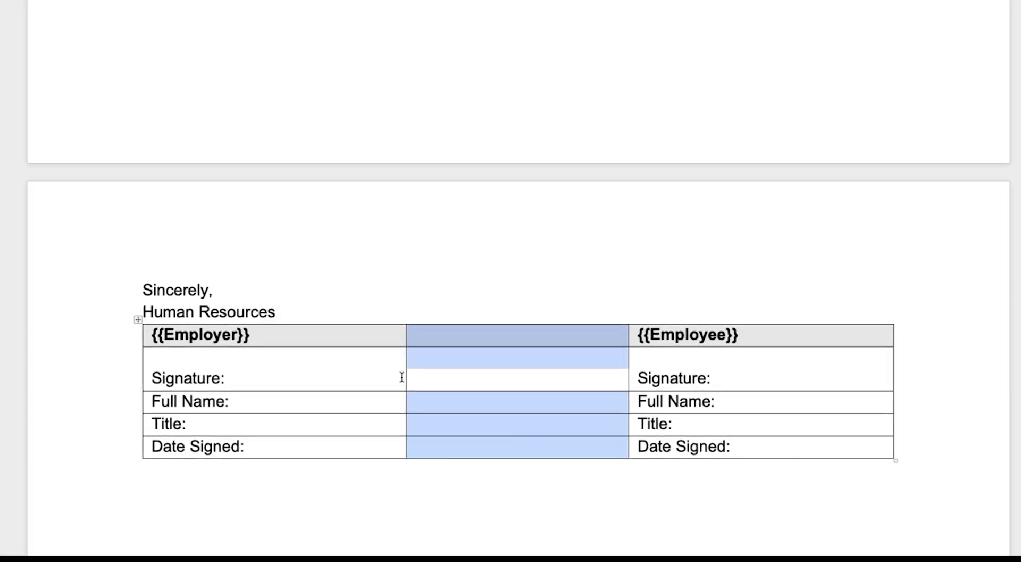
drag(406, 378, 257, 376)
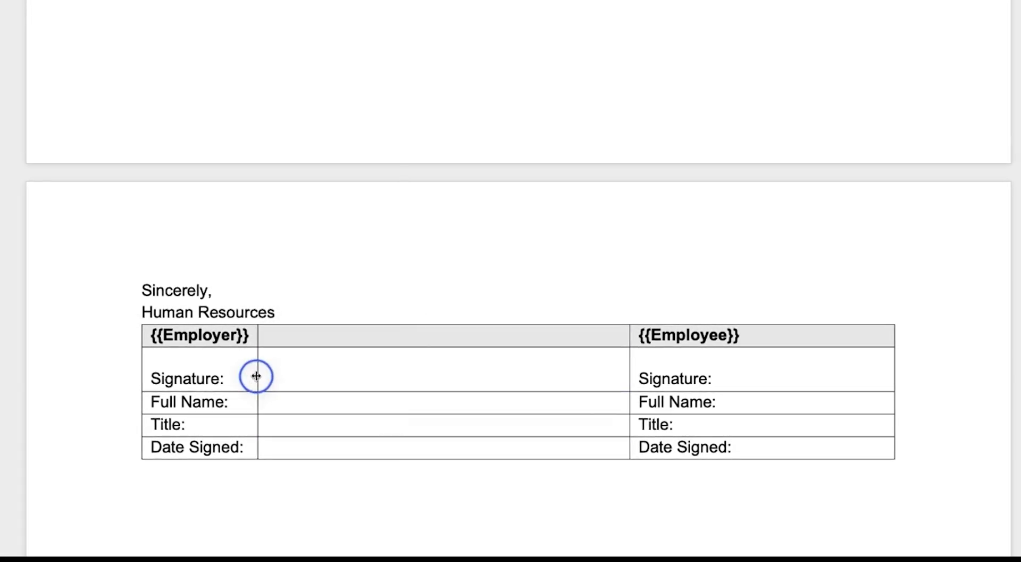
- Add a fourth column after {{Employee}}, widen it leftward, then select the whole table
right_click(788, 338)
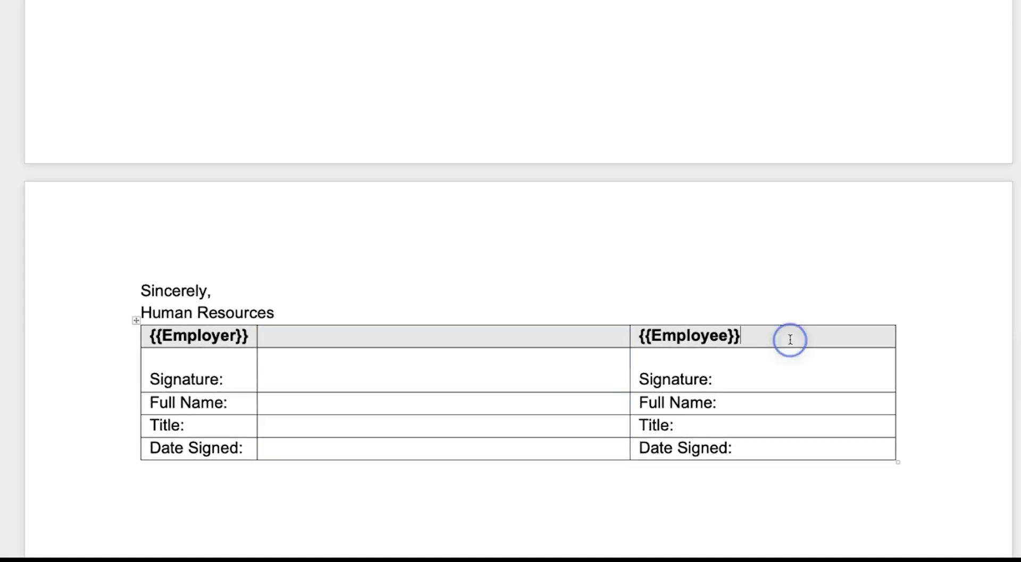
mouse_move(877, 478)
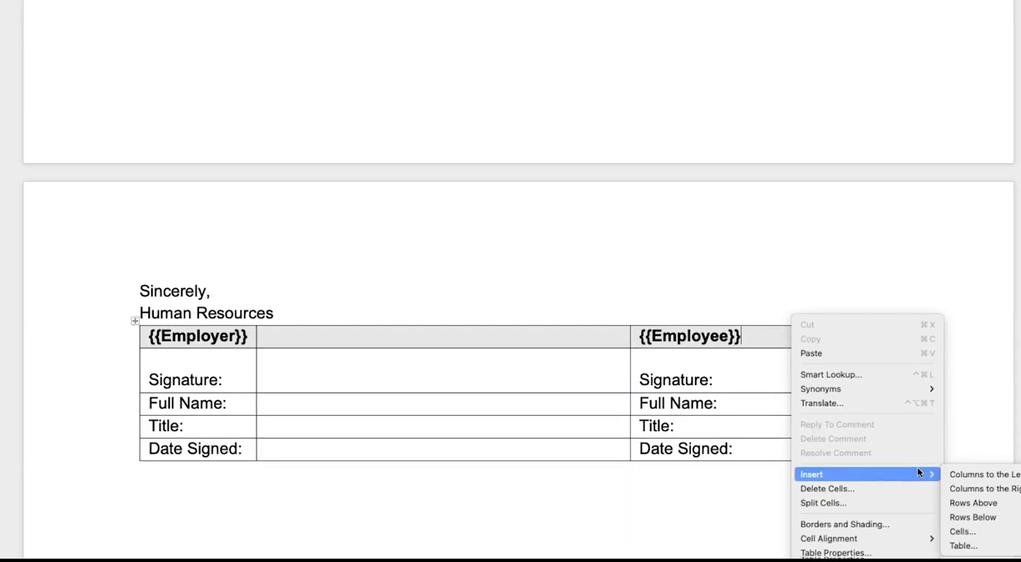
click(989, 488)
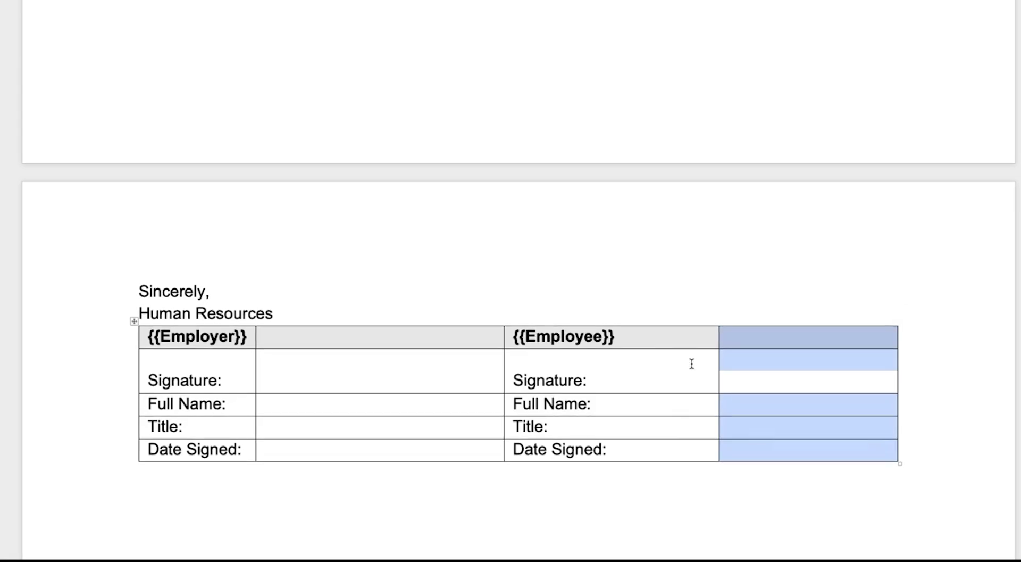
drag(717, 358, 632, 360)
click(614, 341)
click(678, 379)
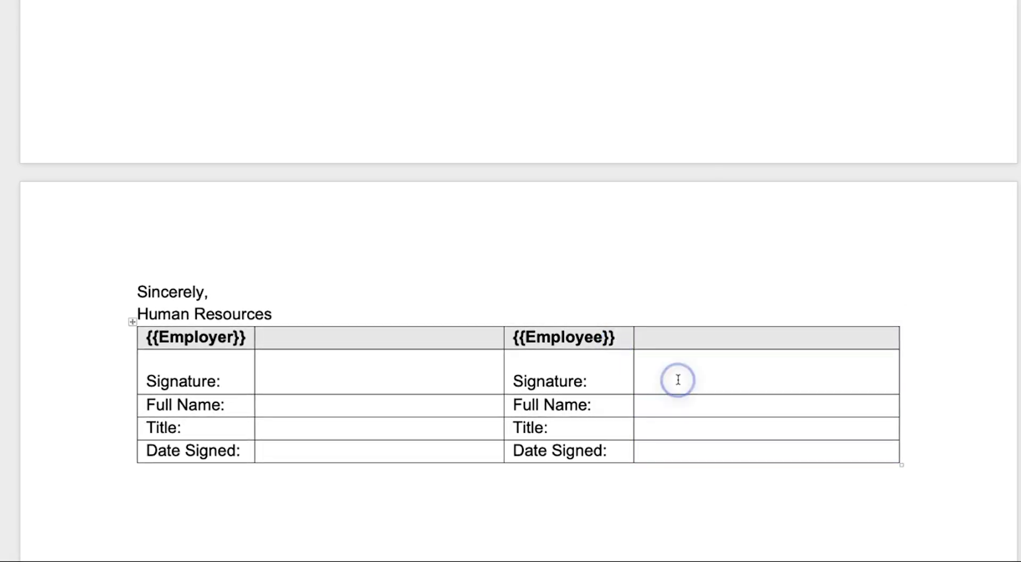
click(130, 321)
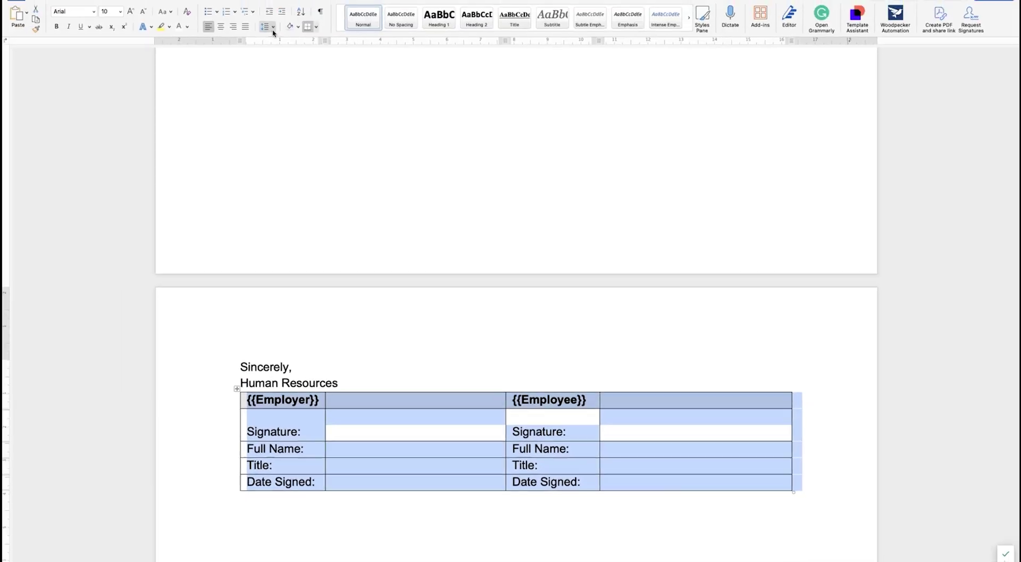
- Remove all borders from the signature table
click(317, 29)
click(337, 91)
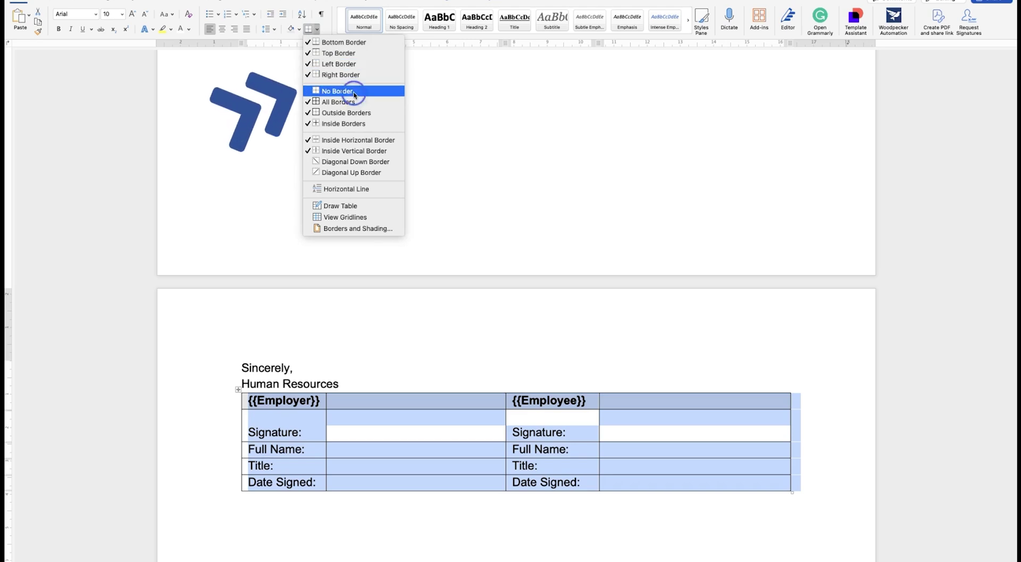
click(413, 383)
- Apply a bottom border to every blank cell in both employer and employee columns
click(377, 398)
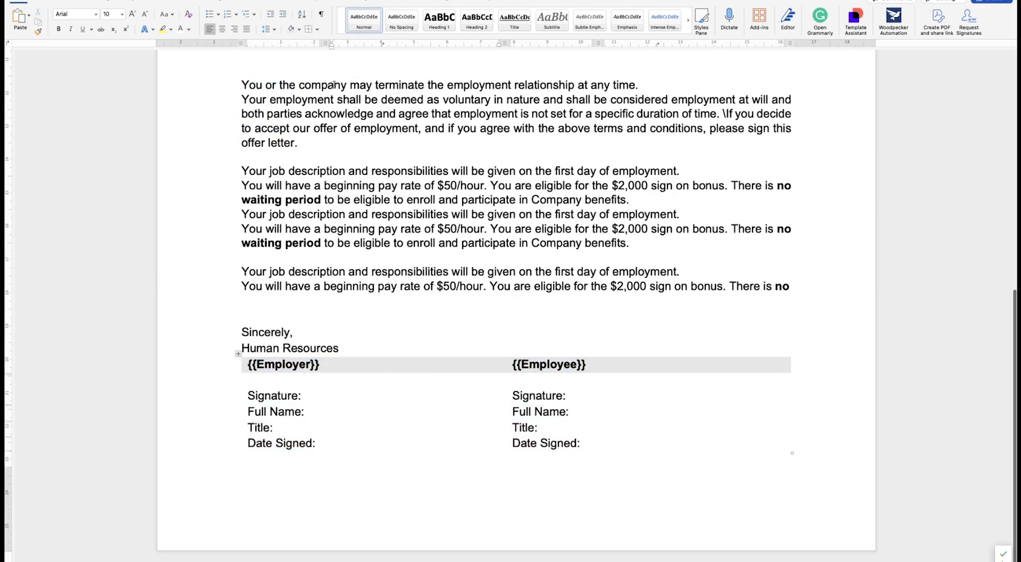
click(317, 29)
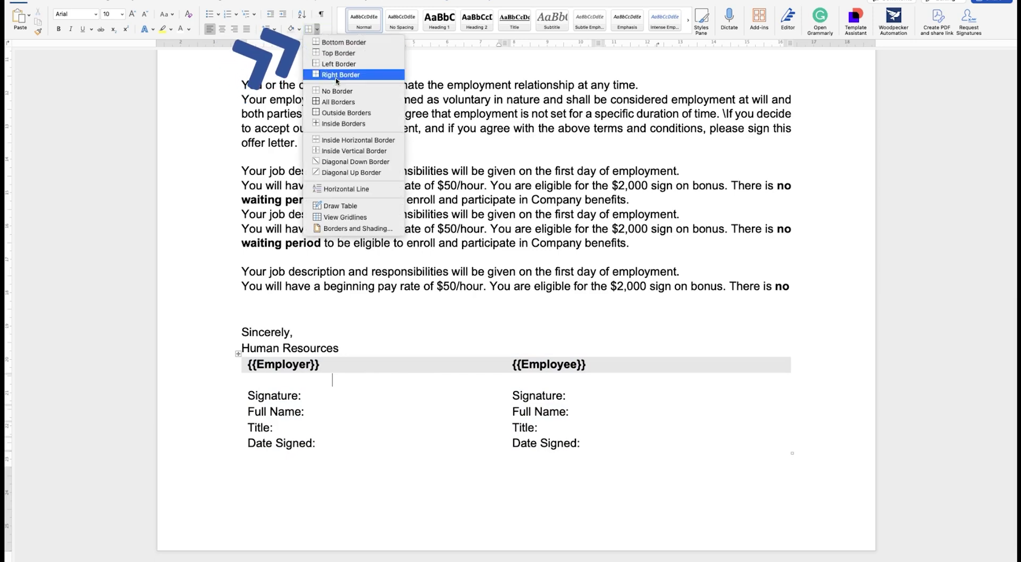
click(341, 101)
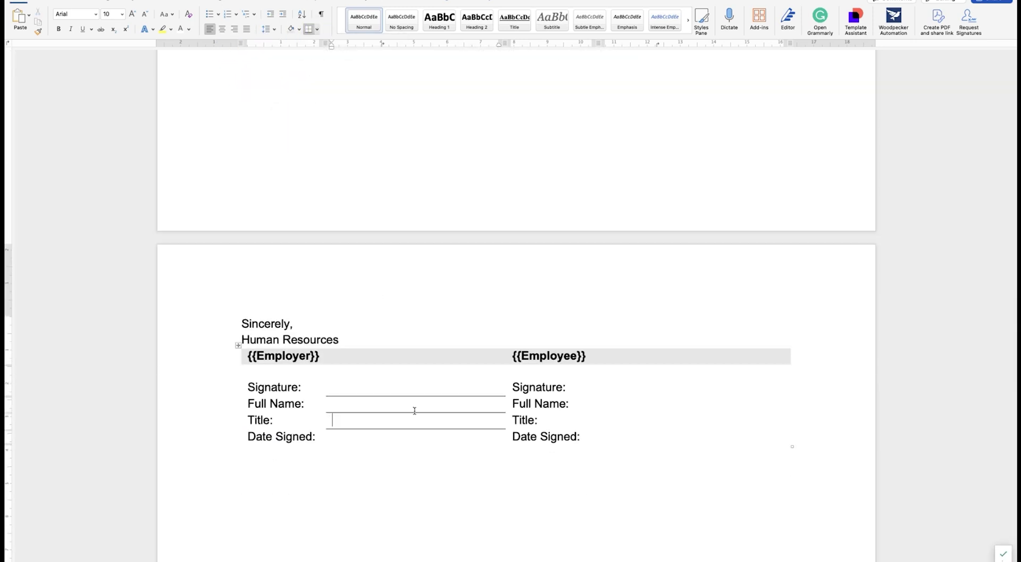
click(360, 434)
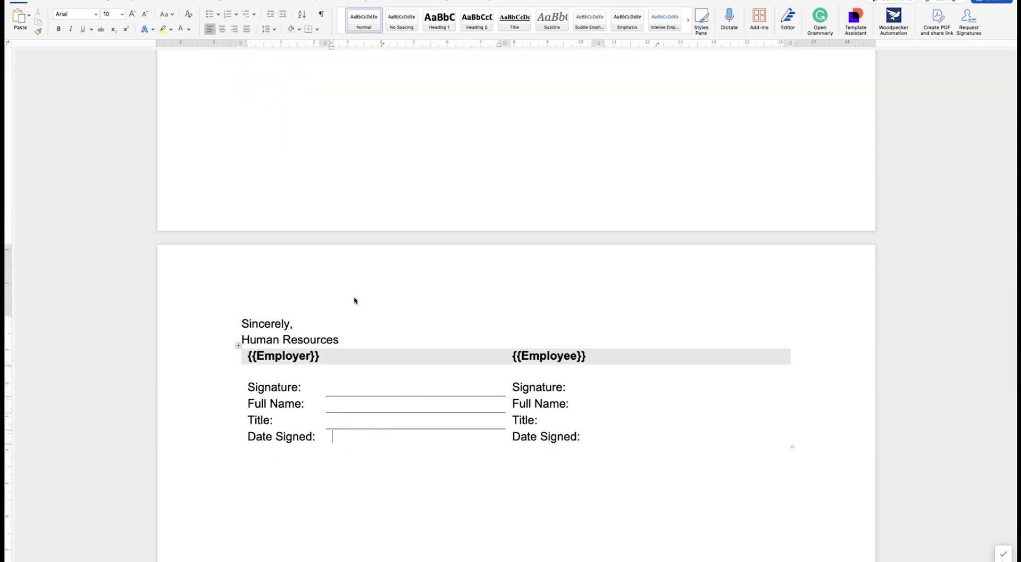
click(607, 379)
click(290, 30)
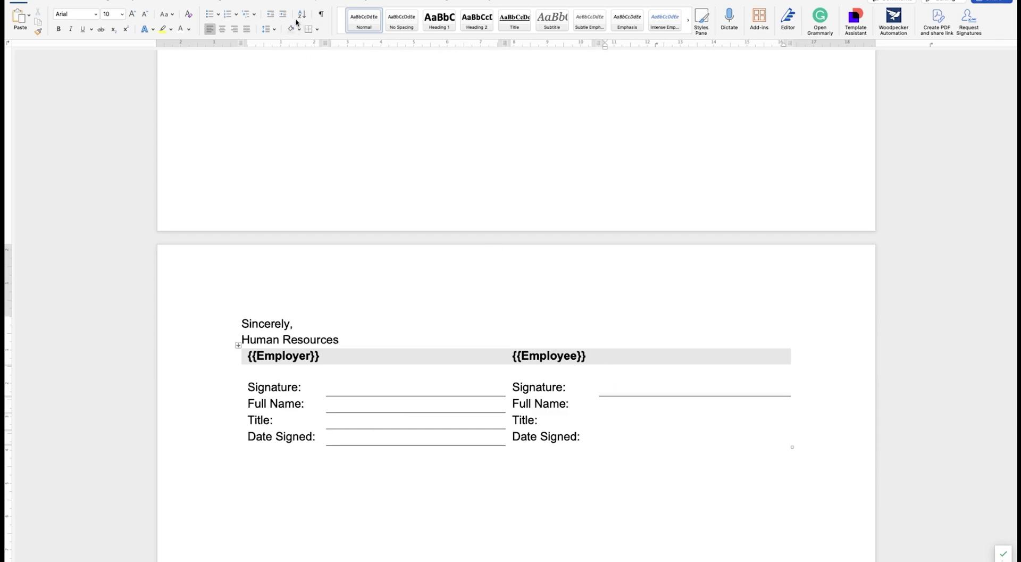
click(307, 30)
key(Down)
key(super+y)
key(Down)
key(super+y)
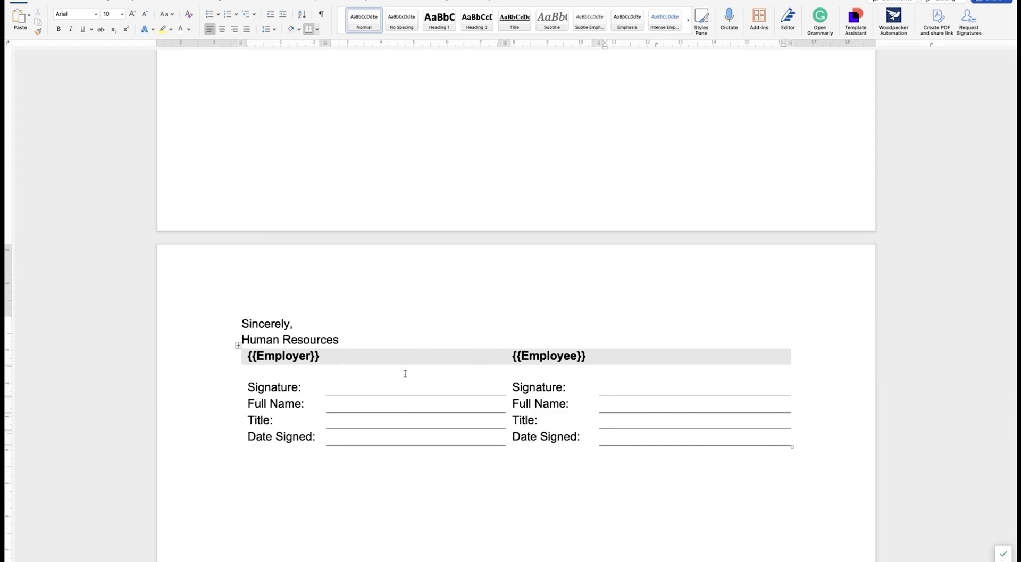
- Set the {{Employer}}/{{Employee}} header row shading to No Color
drag(271, 358, 713, 360)
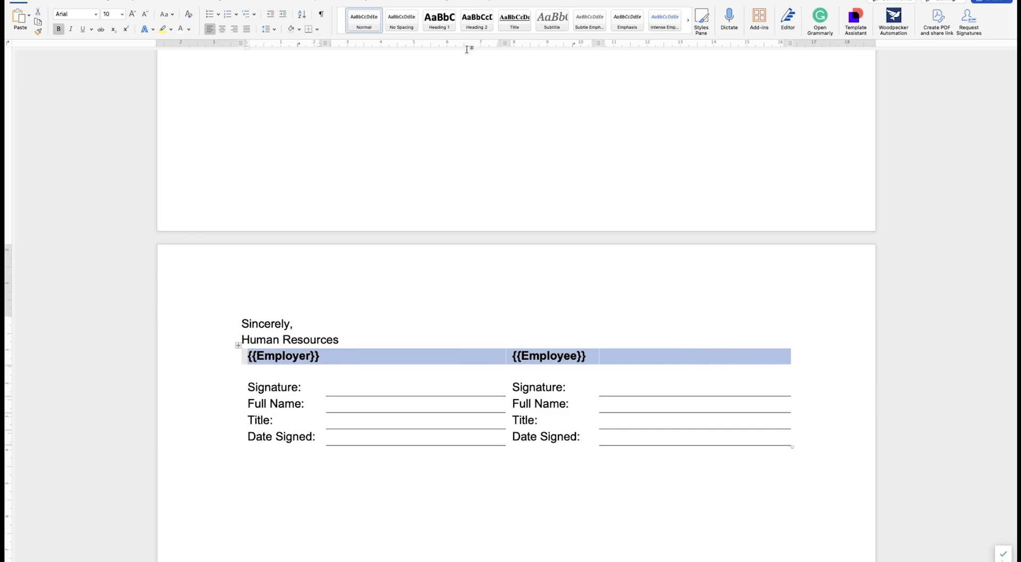
click(299, 29)
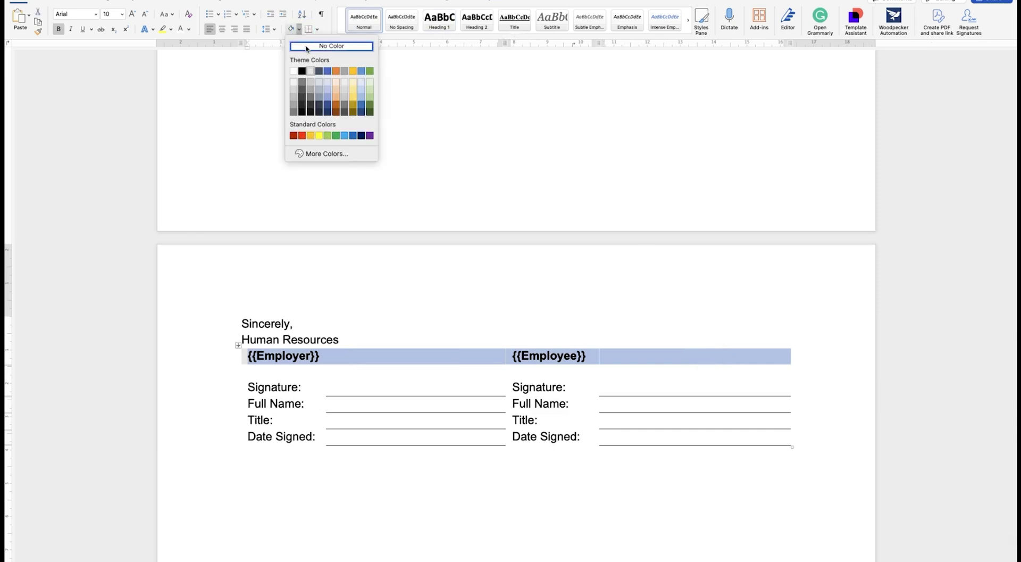
click(306, 47)
click(735, 474)
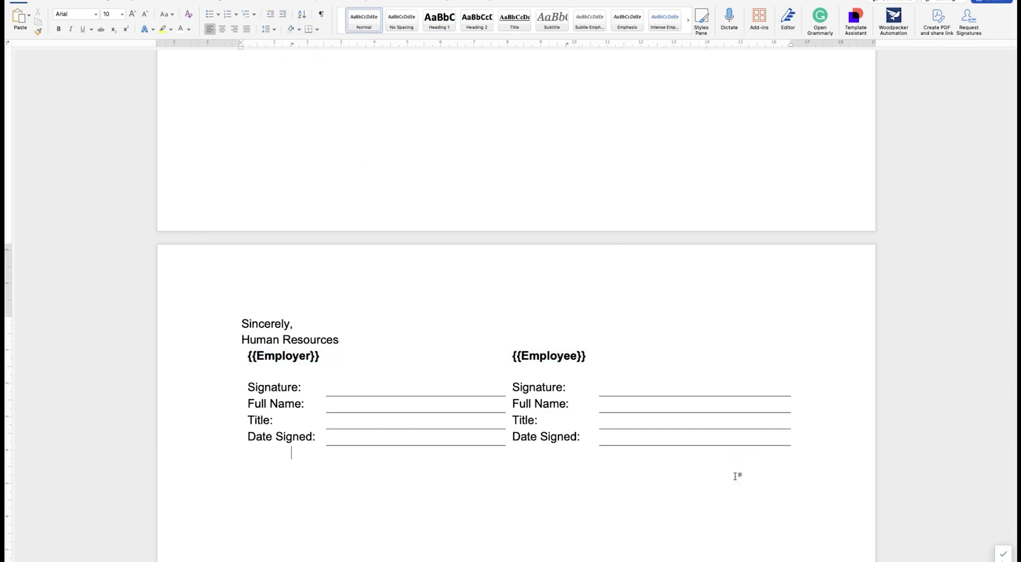
scroll(524, 216, up, 3)
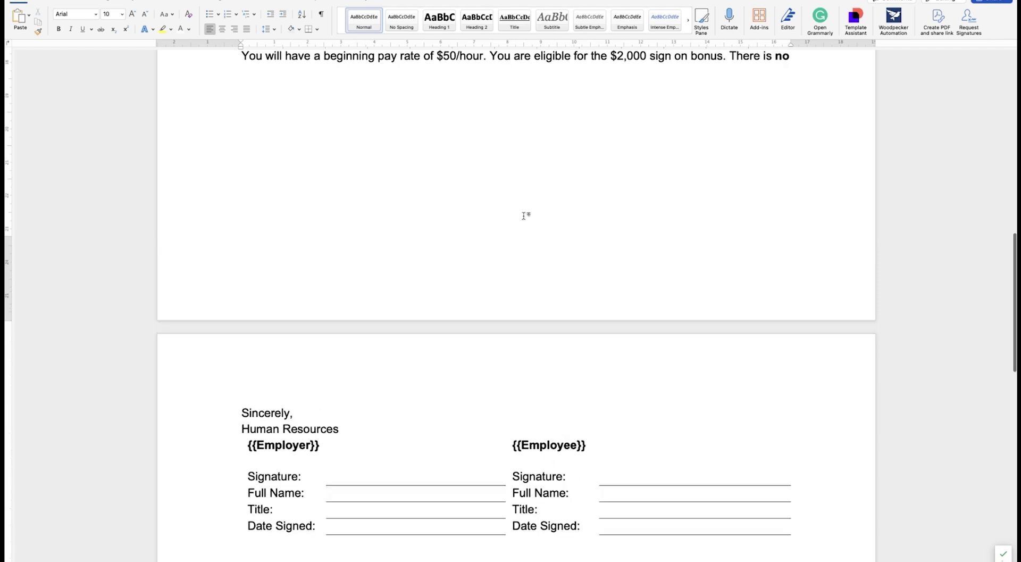
- Delete the page break before 'Sincerely,' so the closing follows the last paragraph
click(306, 411)
click(239, 410)
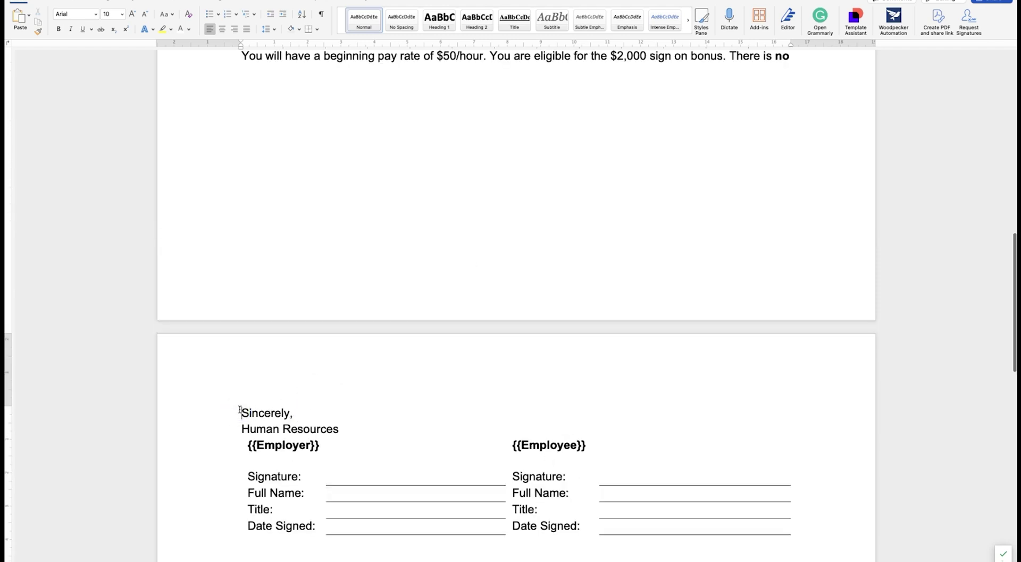
key(BackSpace)
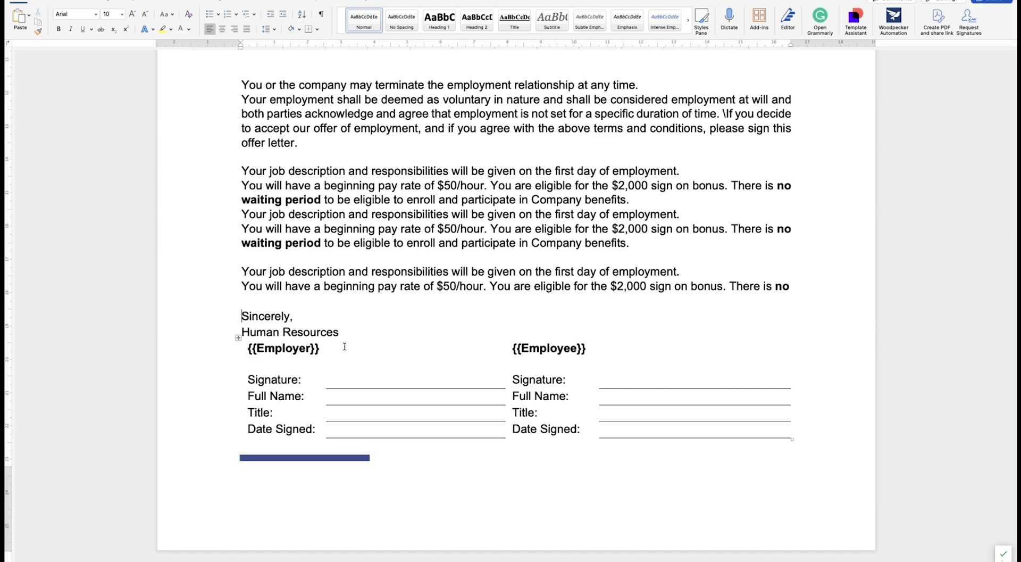
click(376, 342)
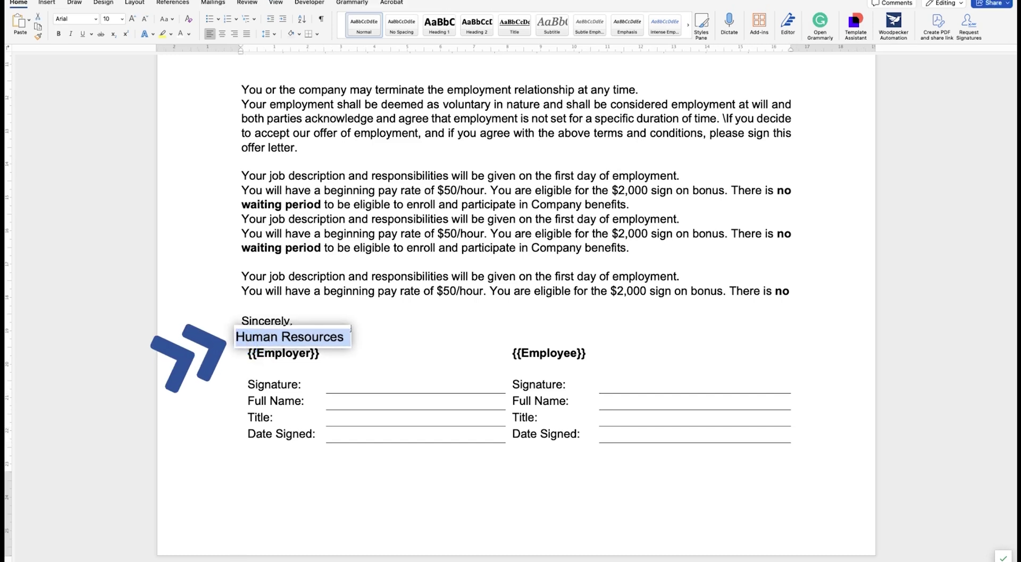
click(352, 334)
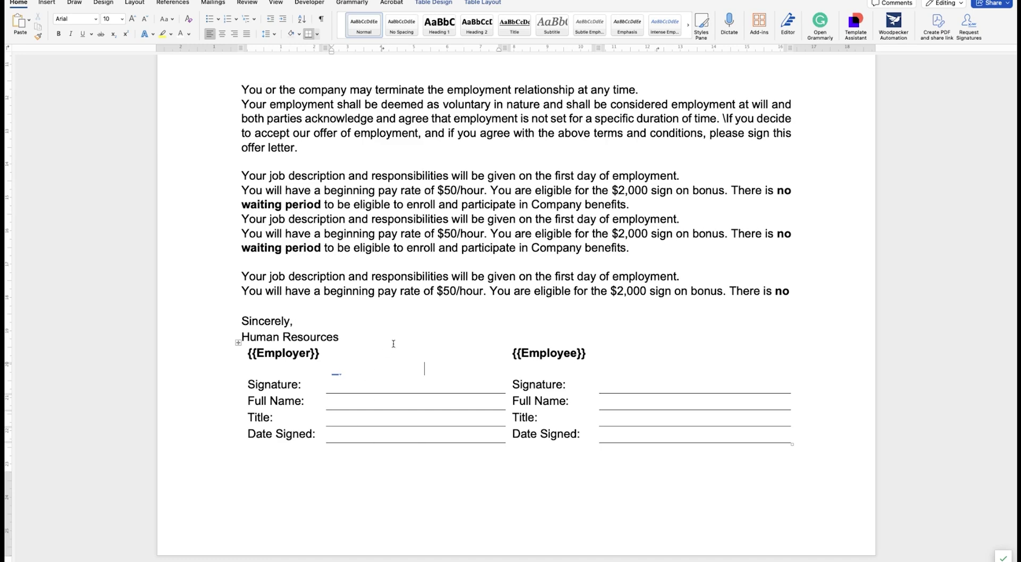
- Paste copies of the job-description and pay-rate paragraphs on the empty line above the closing
drag(234, 168, 732, 301)
key(super+c)
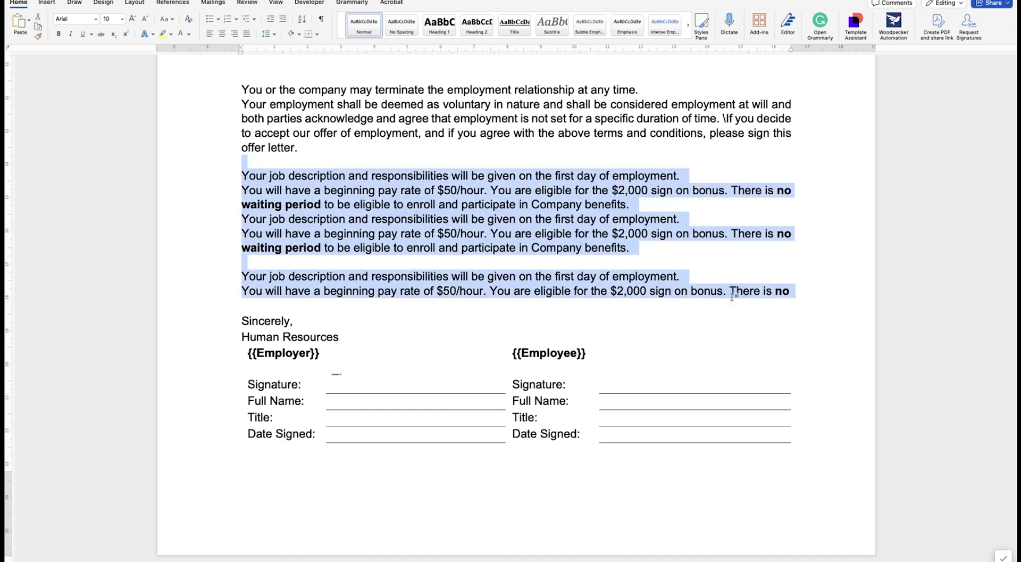
click(682, 303)
key(super+v)
scroll(666, 306, down, 10)
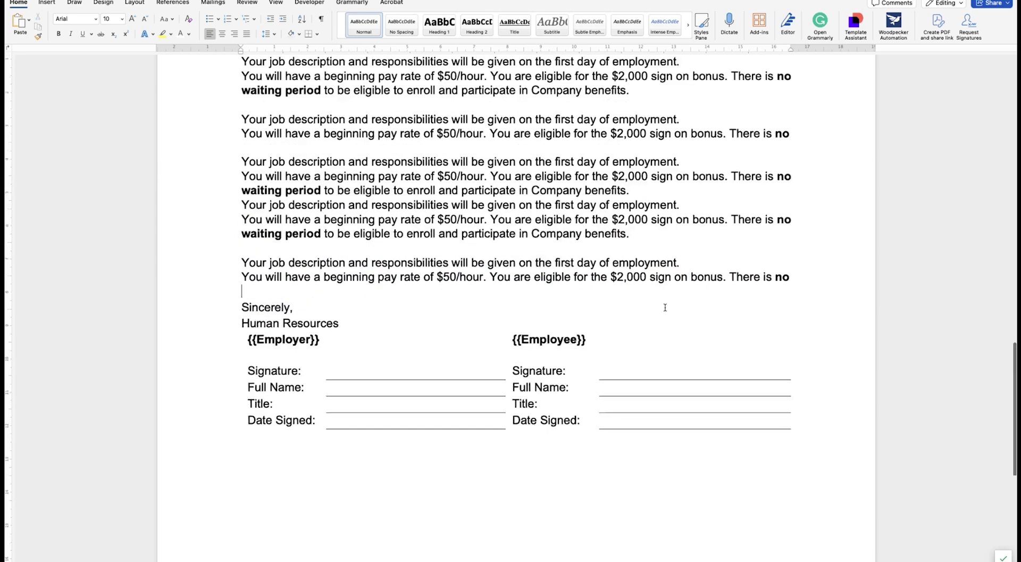
scroll(619, 292, up, 7)
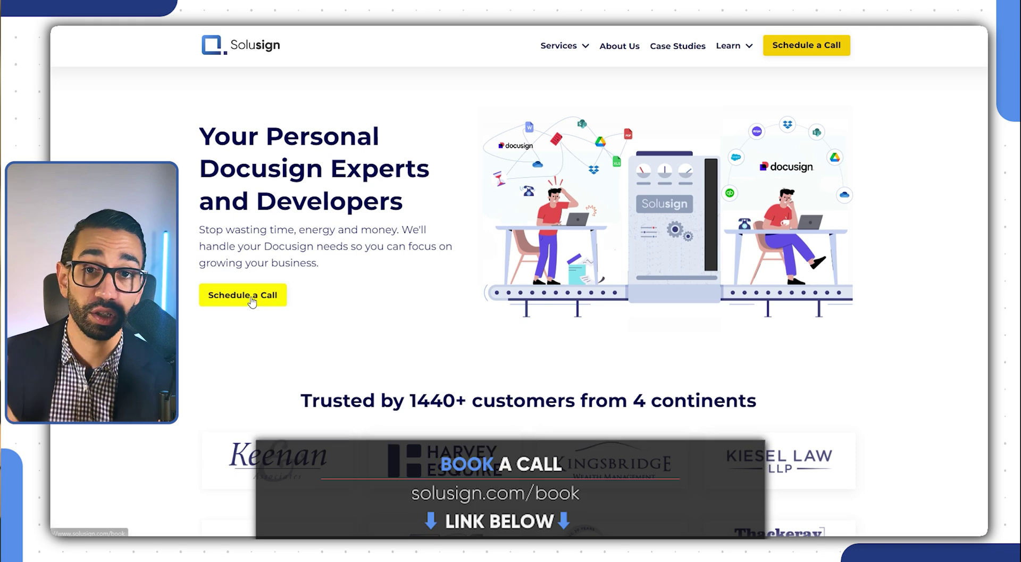
- Book a Docusign Development call and show the available times for October 21
click(252, 301)
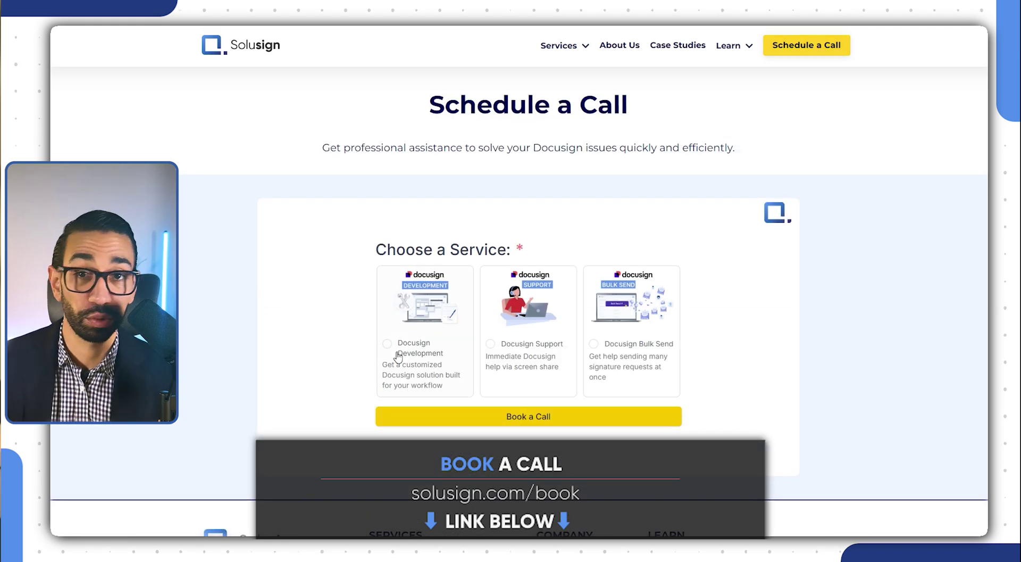
click(515, 418)
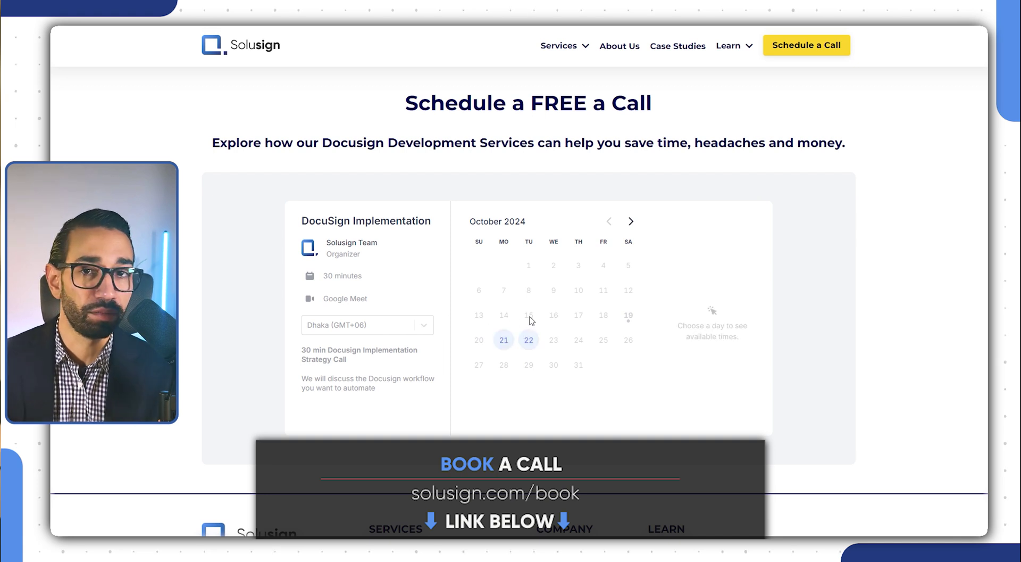
click(511, 344)
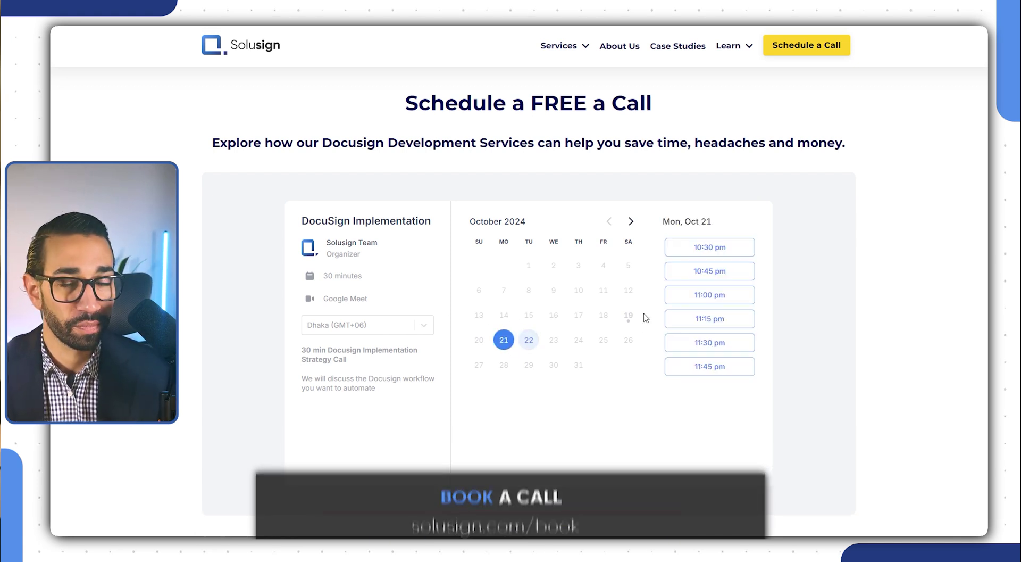